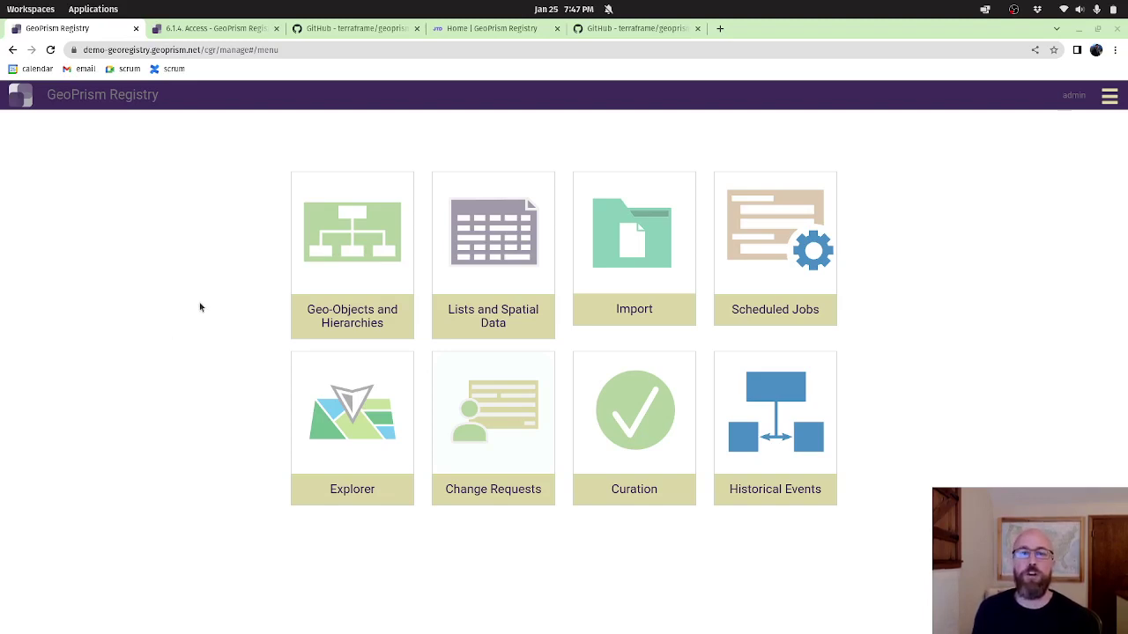
Open the geoprismregistry.com site and view its Overview and Features pages
click(481, 29)
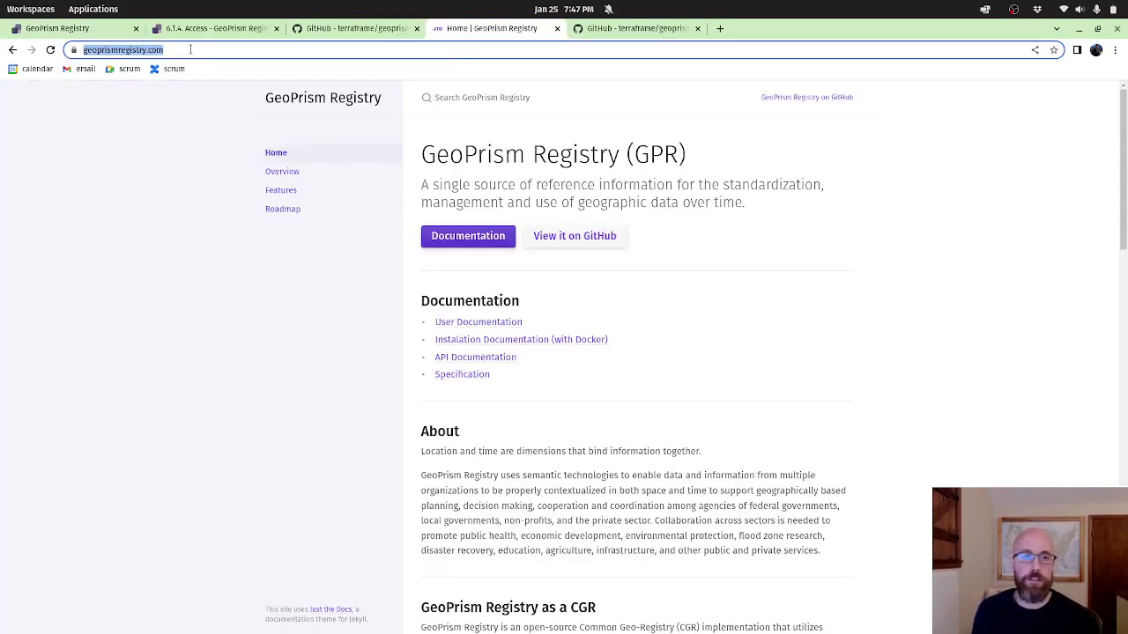
click(192, 50)
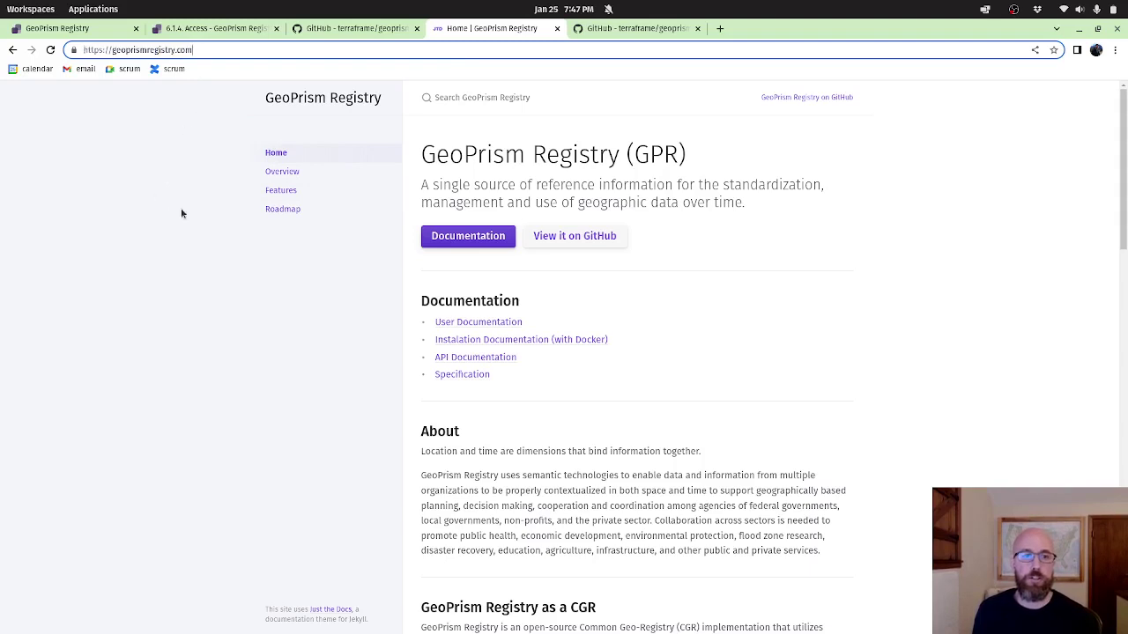
click(295, 172)
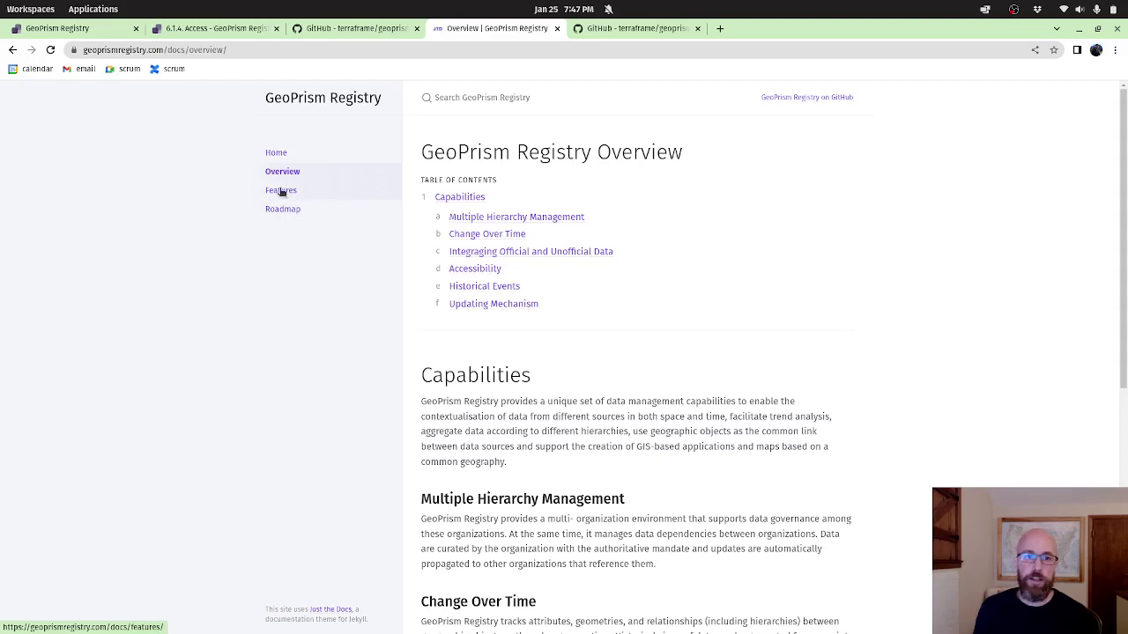
click(282, 192)
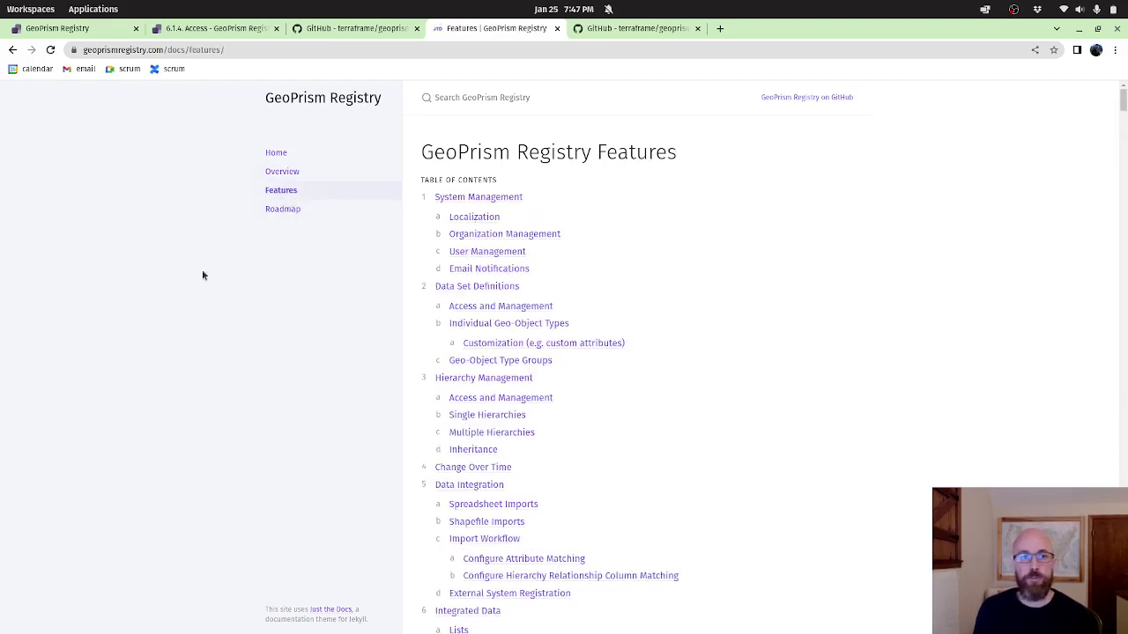
View the geoprism-registry GitHub repository, the 6.1.4 Access documentation page and the geoprism-registry-example-data repository
click(656, 30)
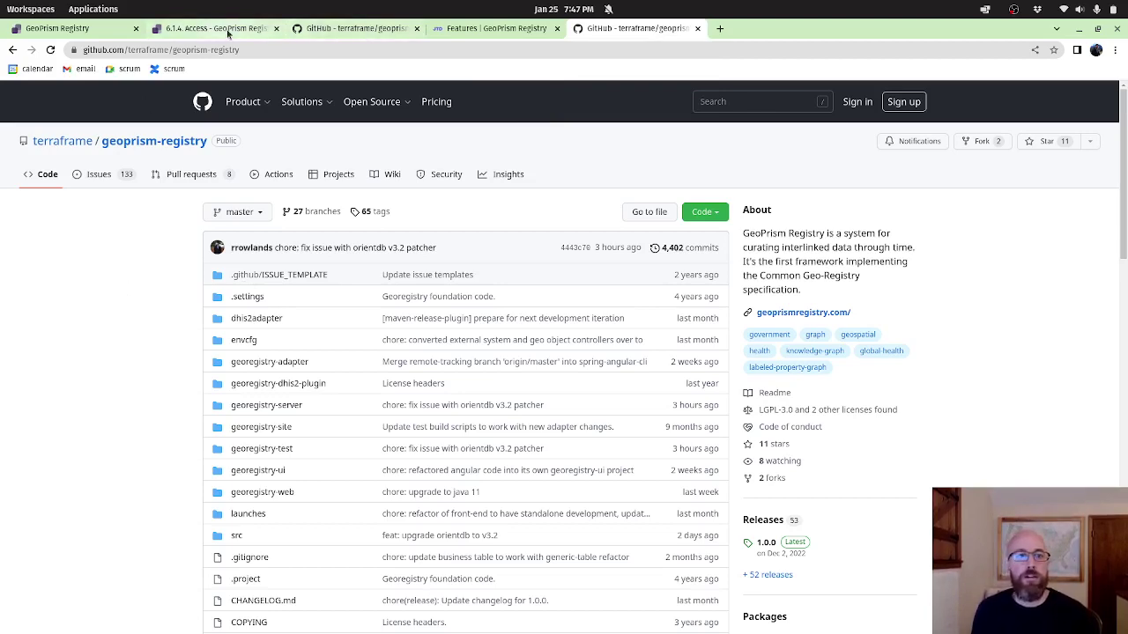
click(226, 29)
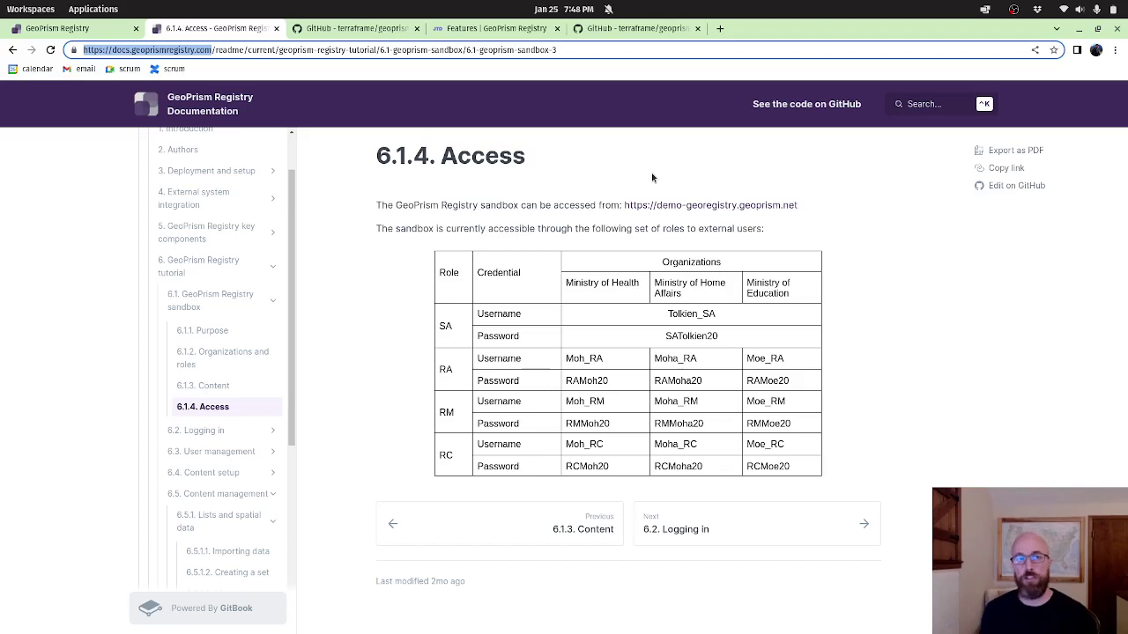
click(361, 30)
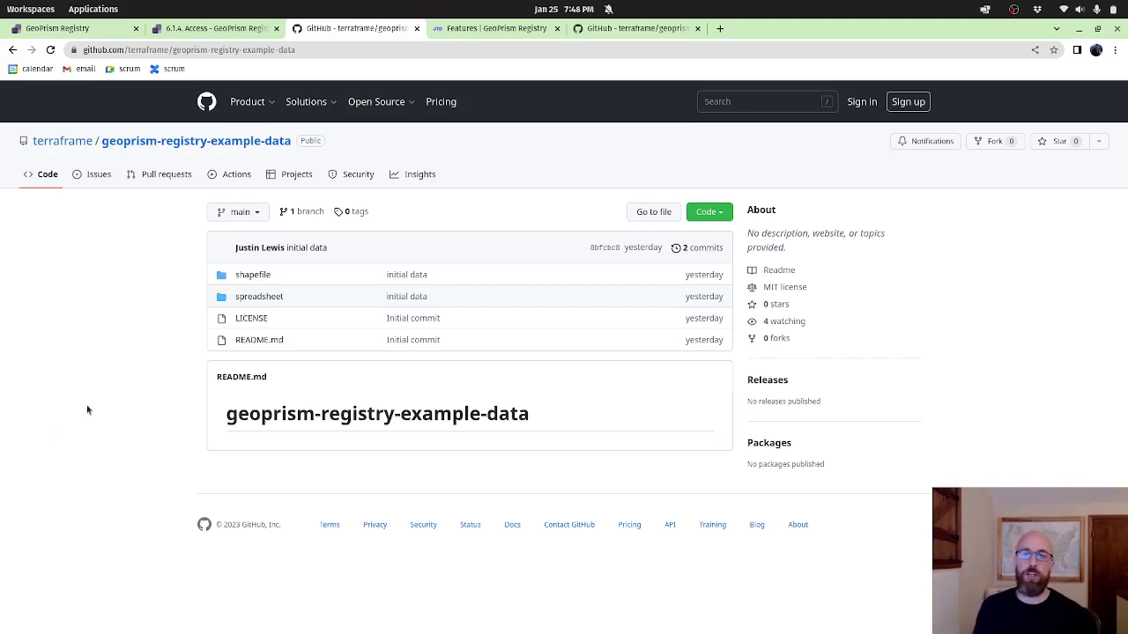
Return to the GeoPrism Registry demo site, open Geo-Objects and Hierarchies and expand the list of geo-object types
click(97, 36)
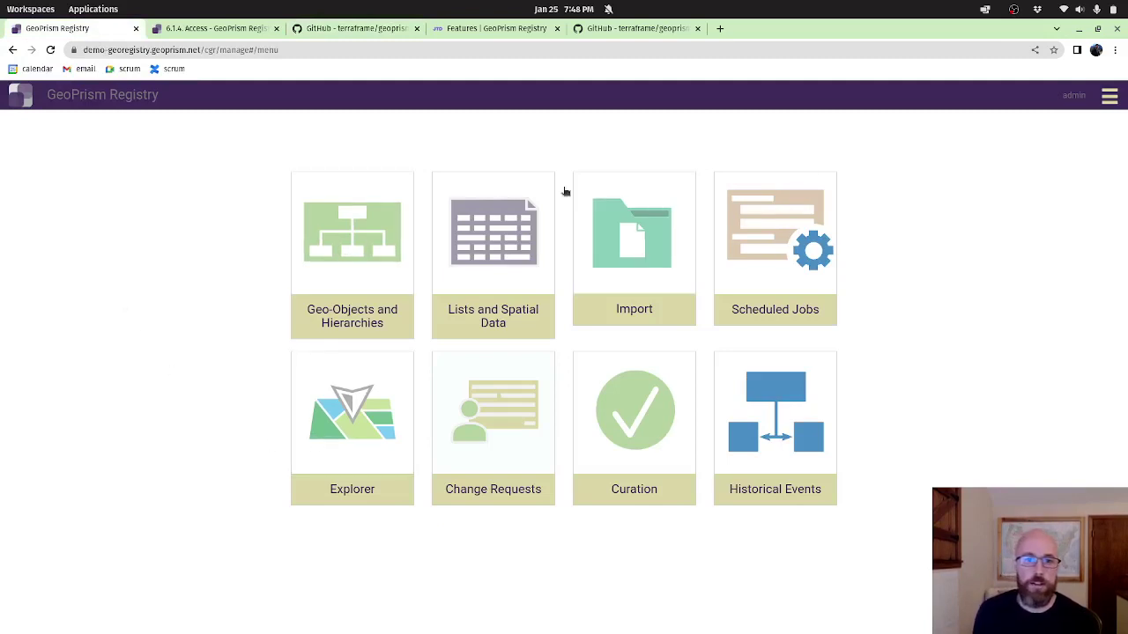
click(352, 252)
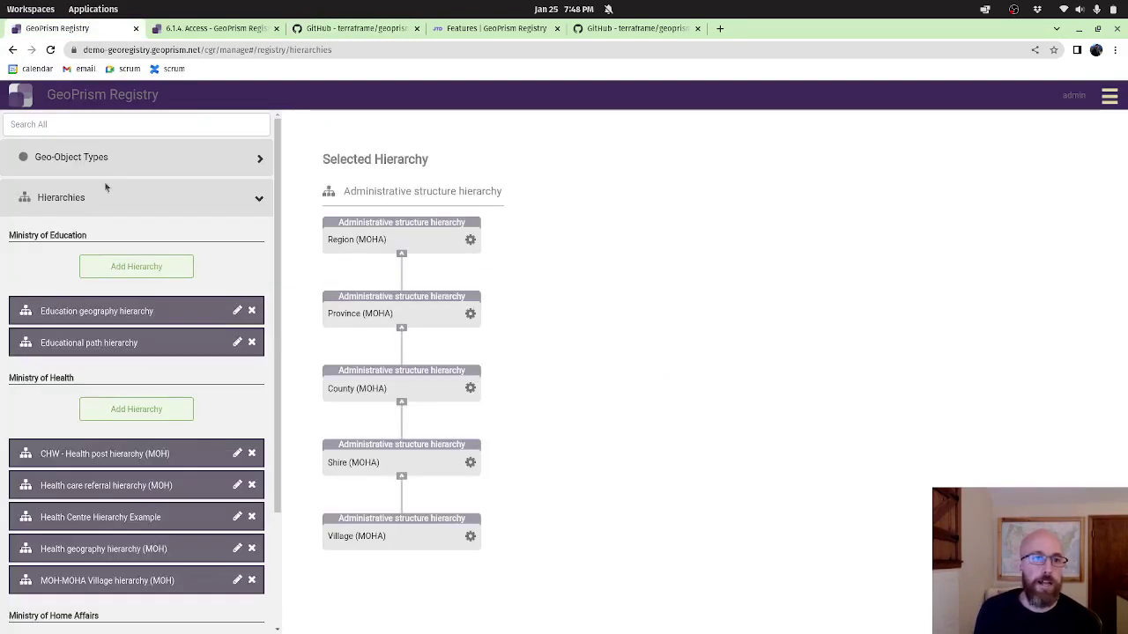
click(71, 157)
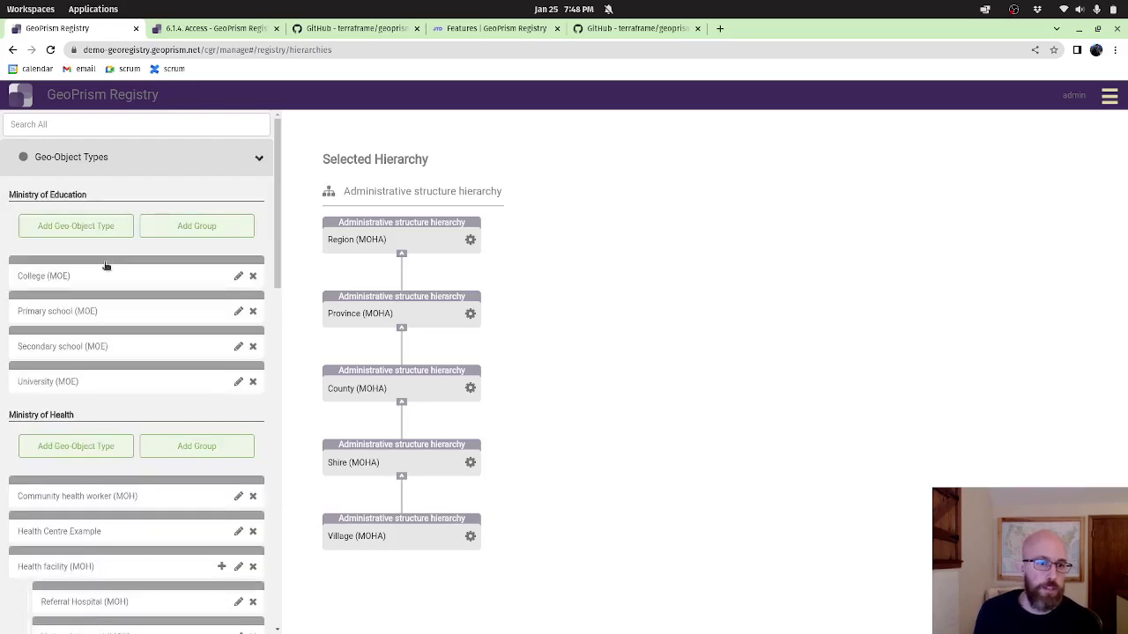
Open the Health Centre Example geo-object type, review its label, organization and Health Facility Ownership attribute, and close it without saving
scroll(105, 264, down, 3)
scroll(111, 377, down, 2)
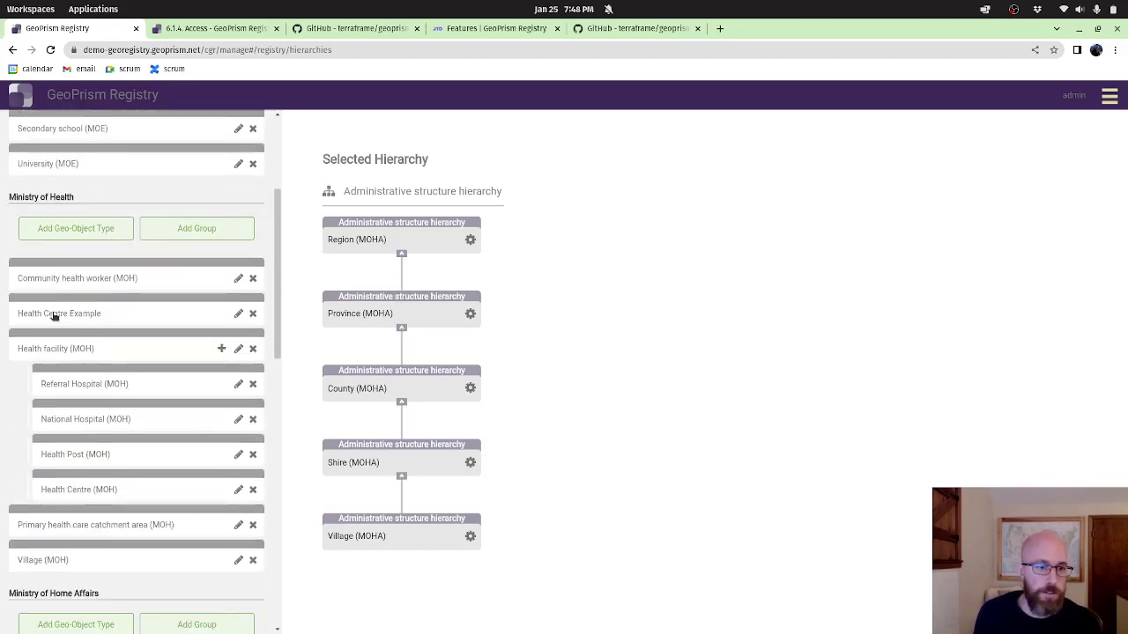
click(238, 313)
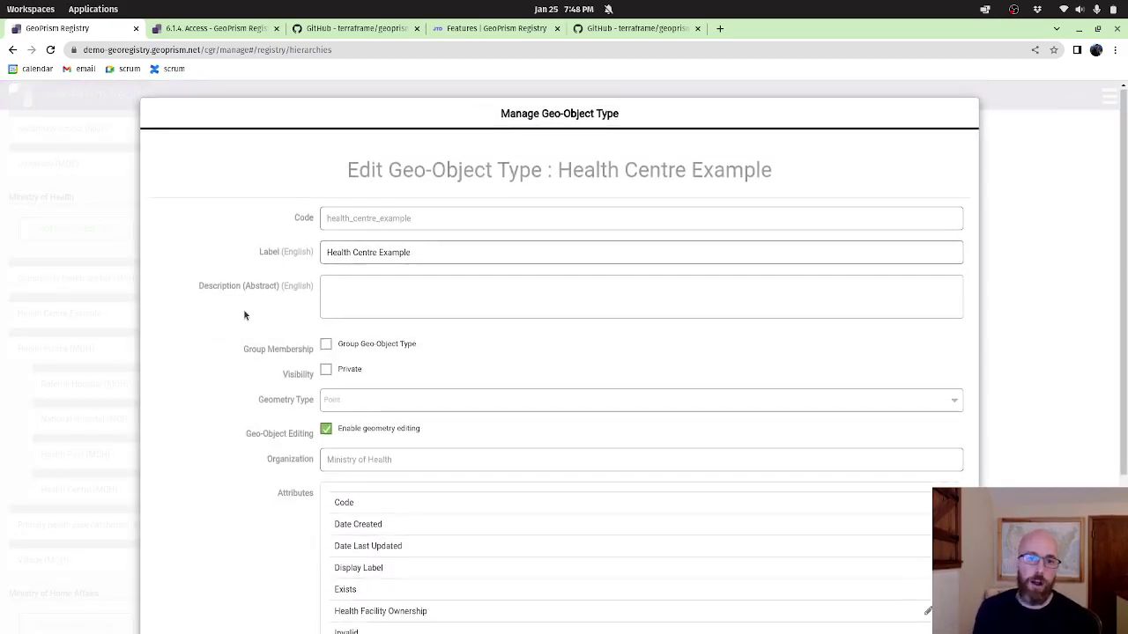
scroll(245, 315, down, 1)
scroll(245, 315, down, 1)
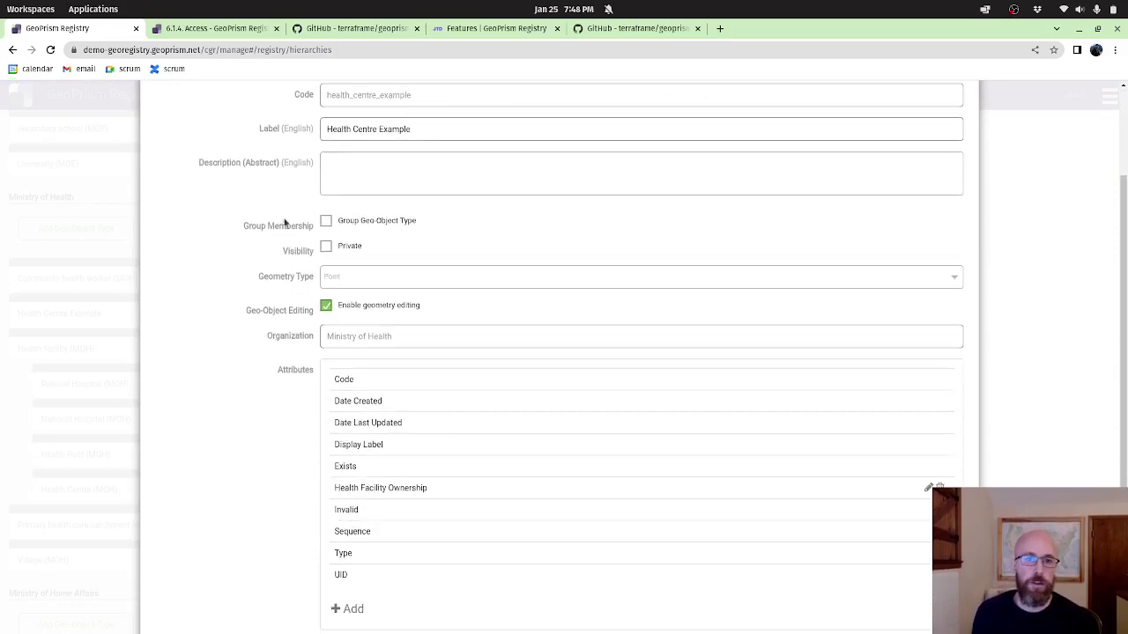
drag(410, 129, 313, 129)
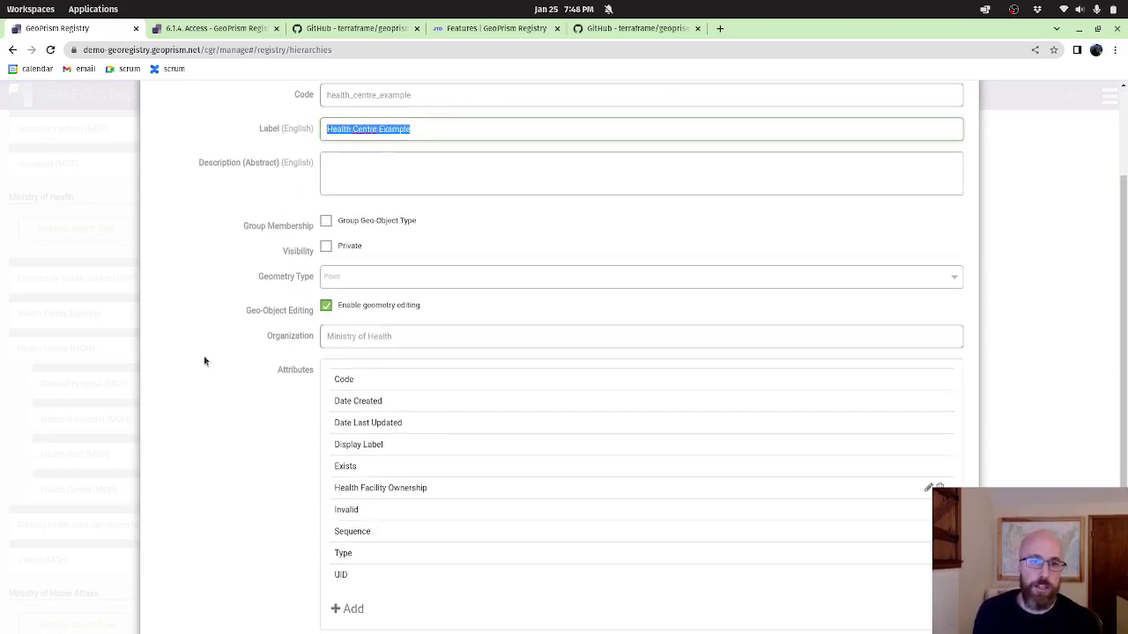
scroll(220, 333, down, 1)
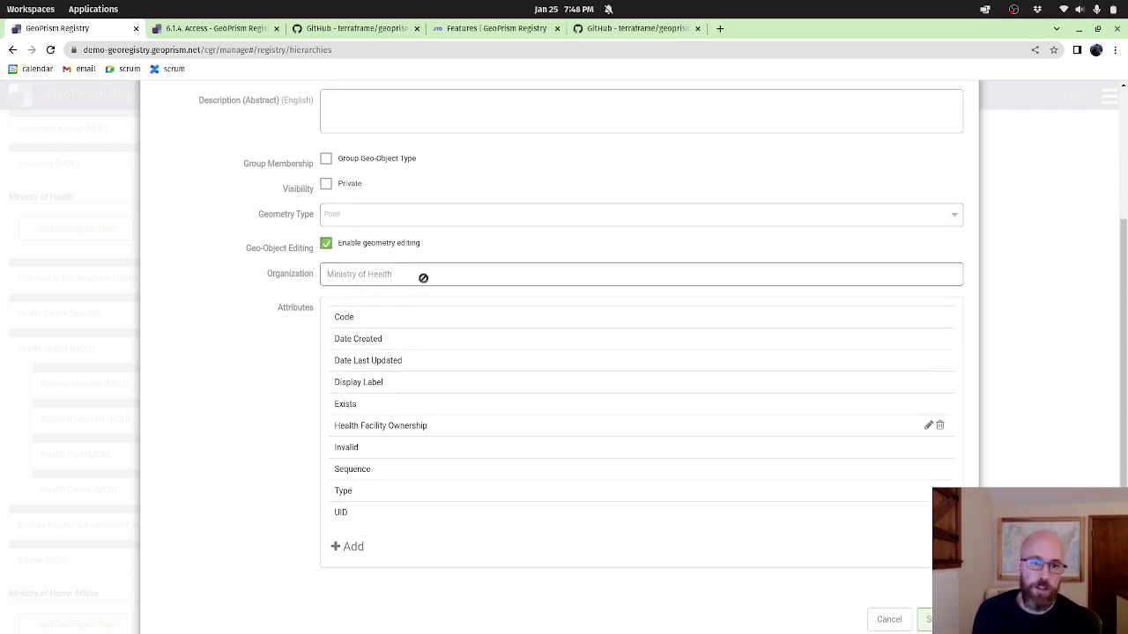
scroll(230, 387, down, 1)
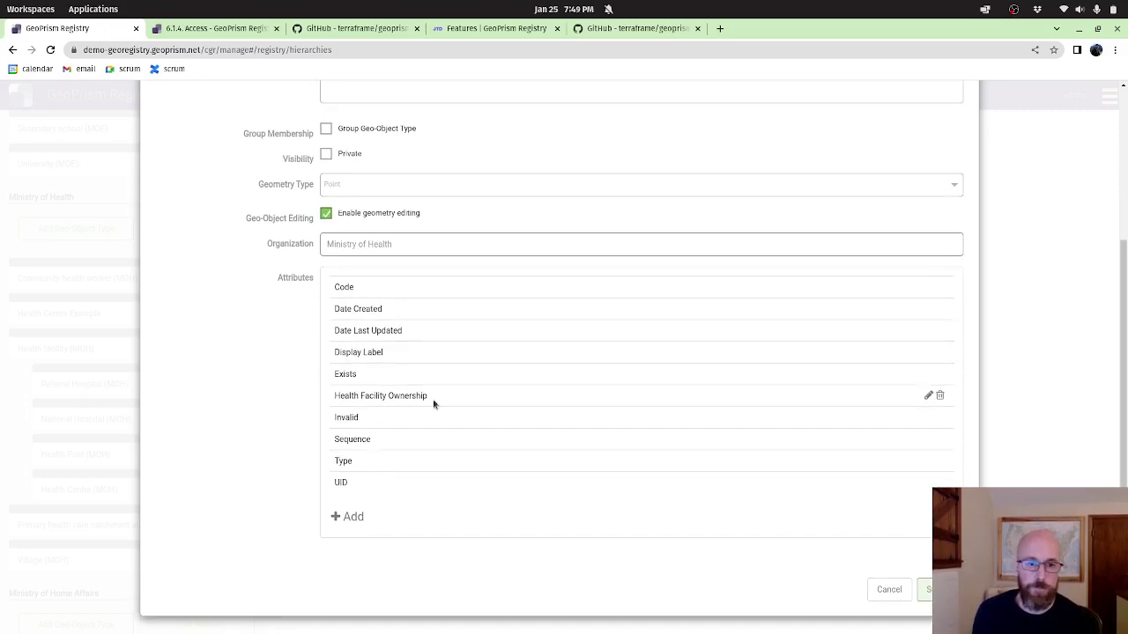
mouse_move(425, 397)
mouse_down()
mouse_move(315, 405)
mouse_move(336, 394)
mouse_up()
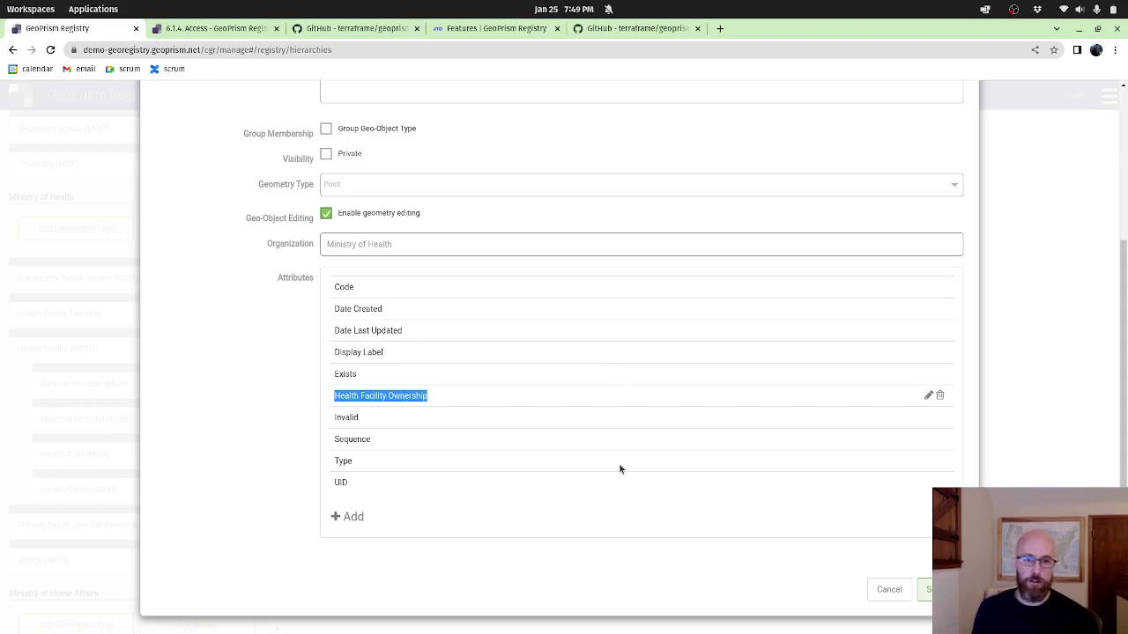
click(889, 590)
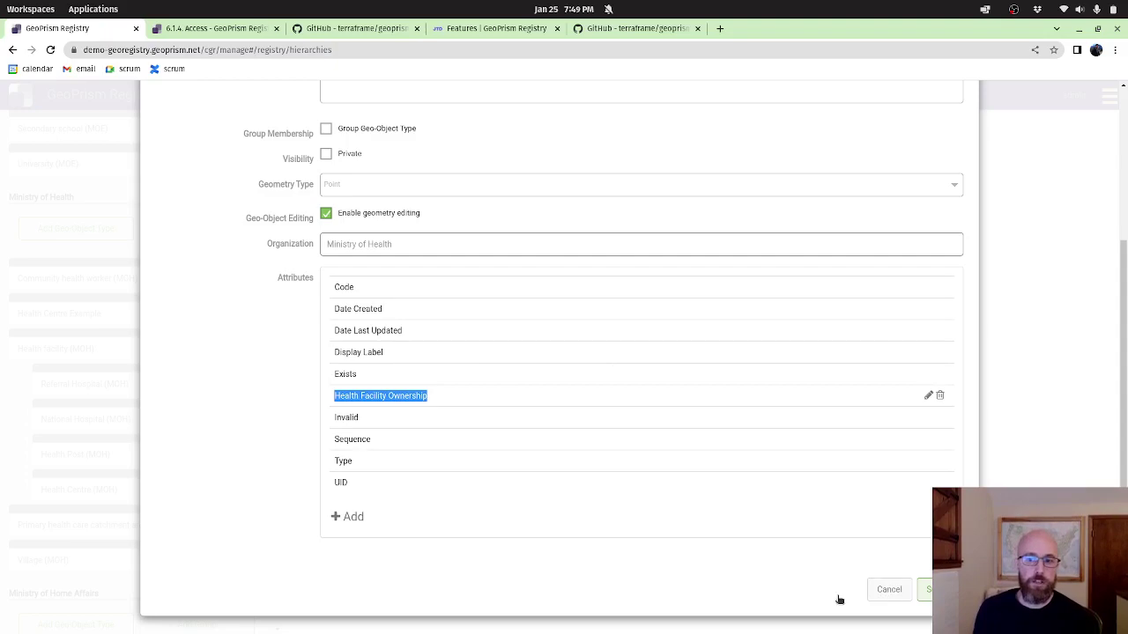
Display the Ministry of Health's Health Centre Hierarchy Example and inspect its levels from Health Centre Example up to Region
scroll(148, 363, down, 4)
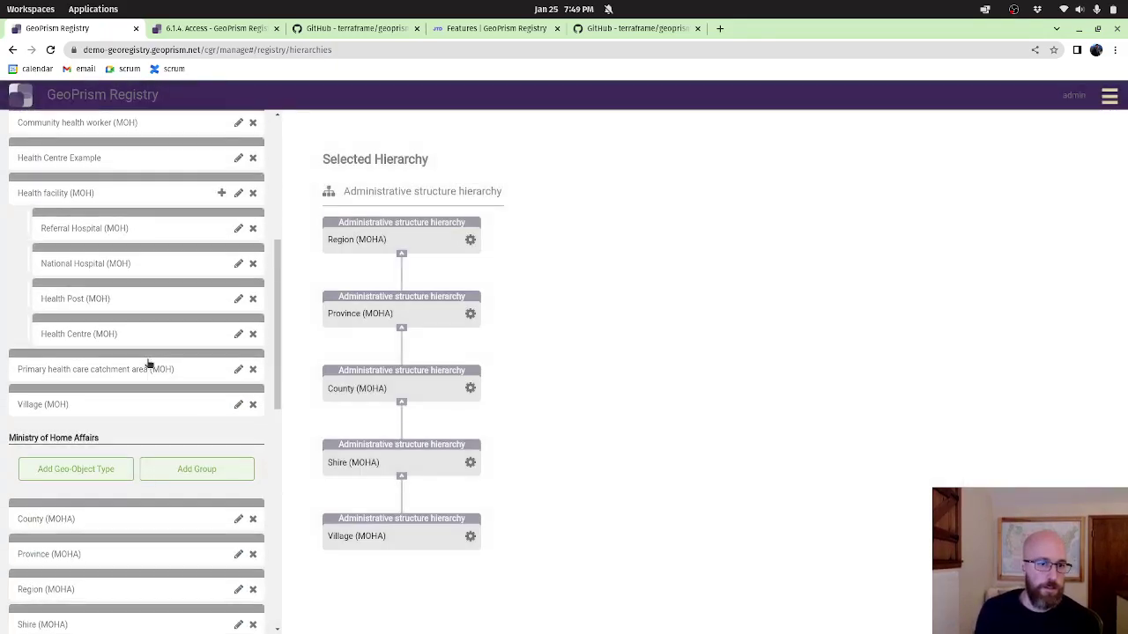
scroll(149, 363, down, 10)
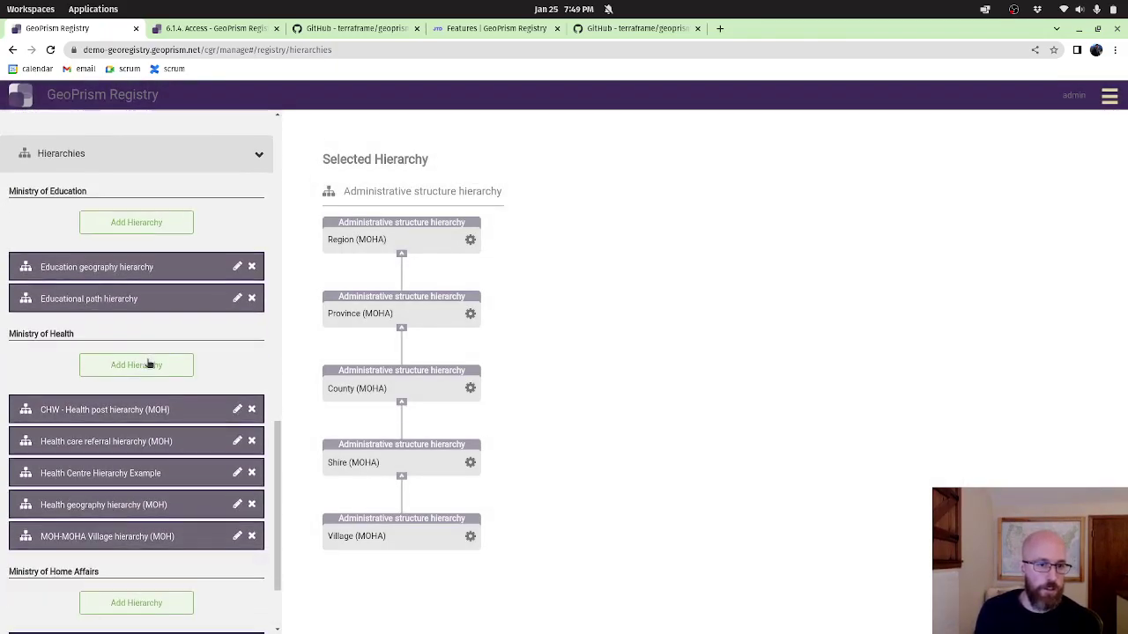
scroll(148, 363, down, 2)
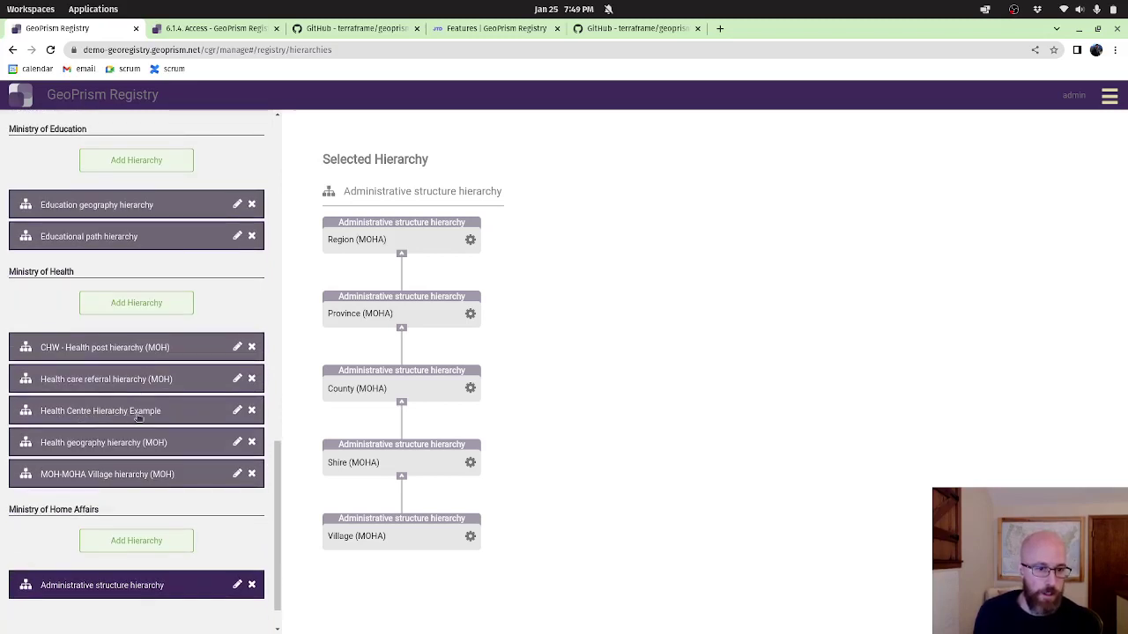
click(111, 417)
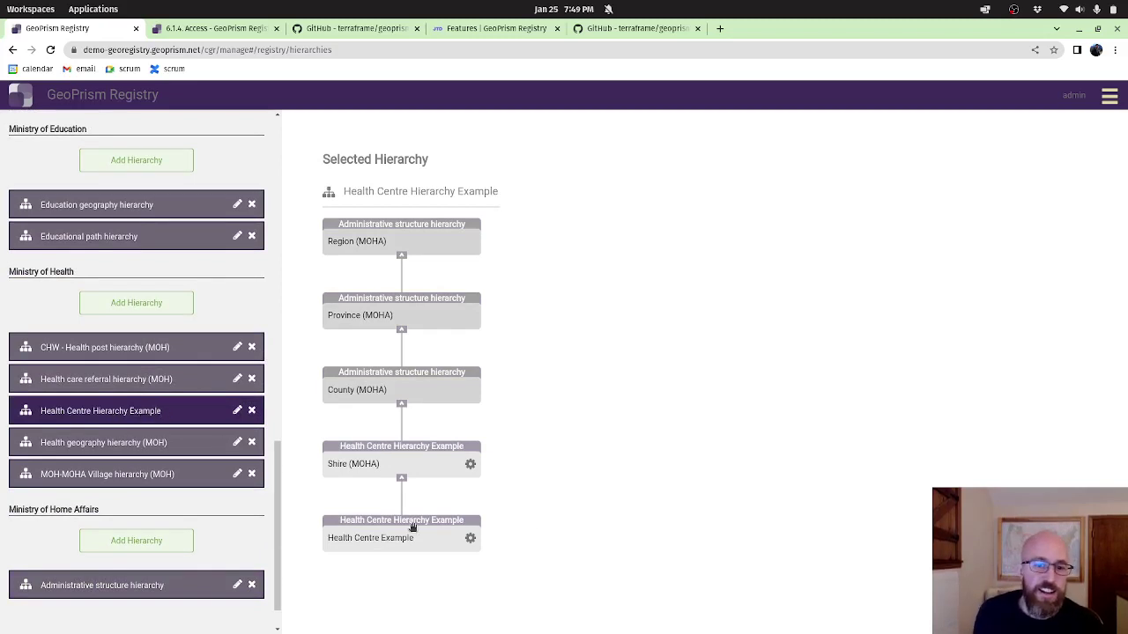
mouse_move(356, 531)
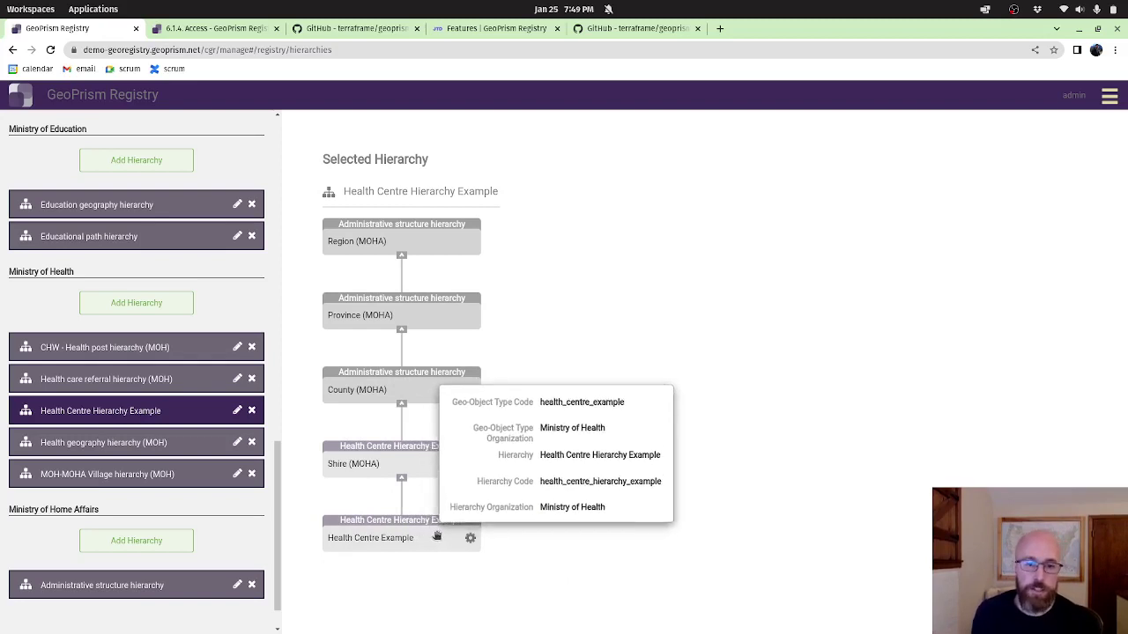
mouse_move(419, 463)
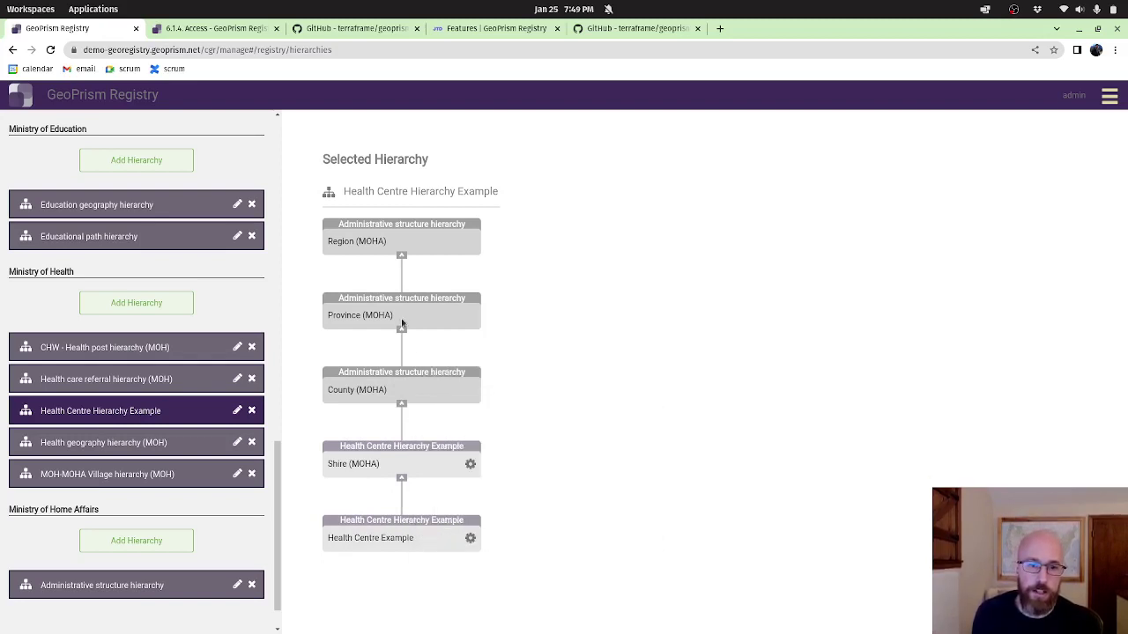
mouse_move(381, 241)
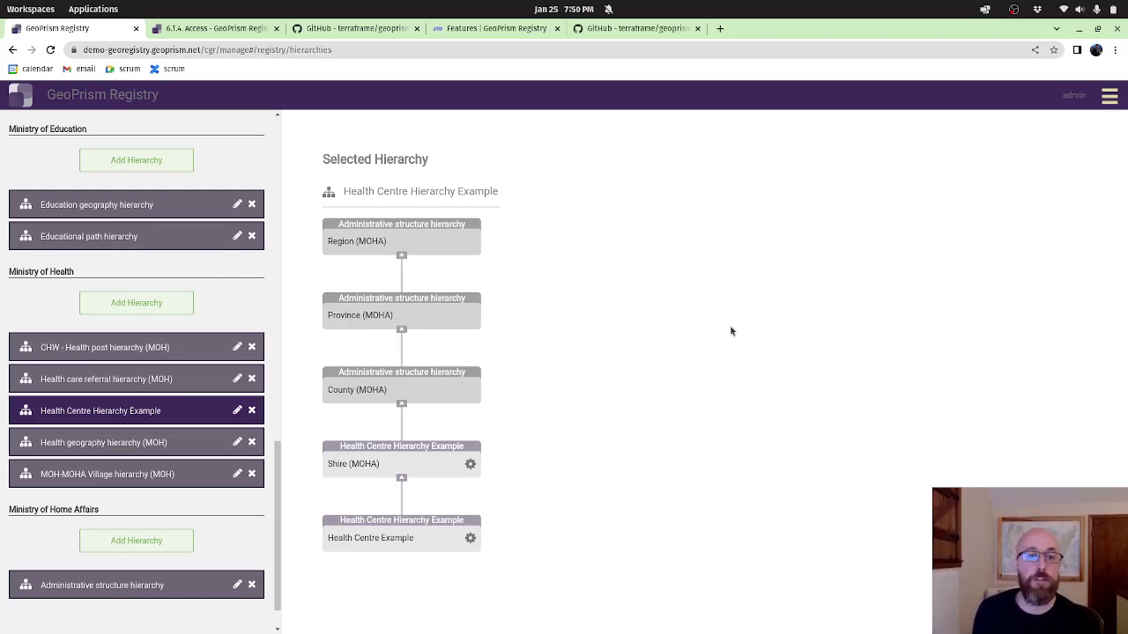
Open the data import page, check the shapefile import form and return to the spreadsheet import form
click(1107, 102)
click(1030, 159)
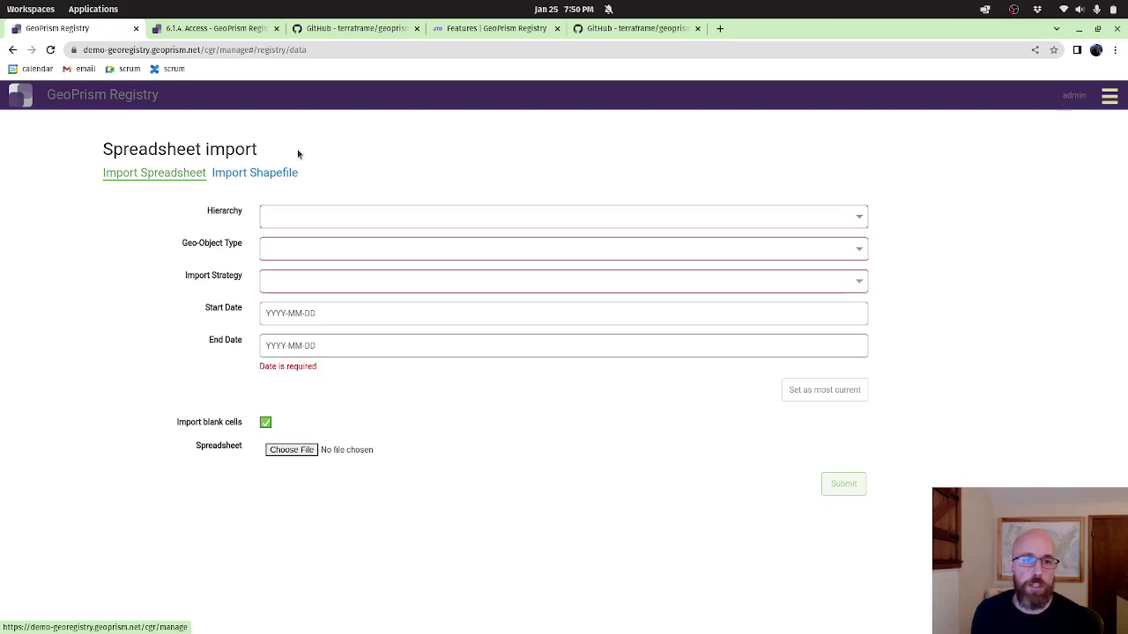
click(262, 175)
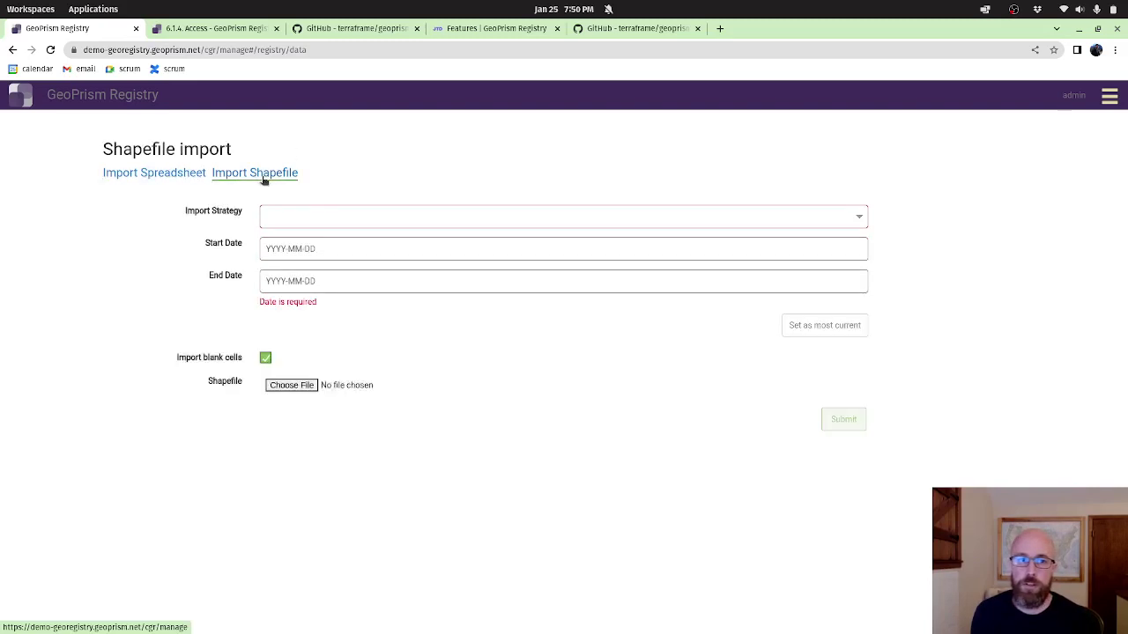
click(161, 175)
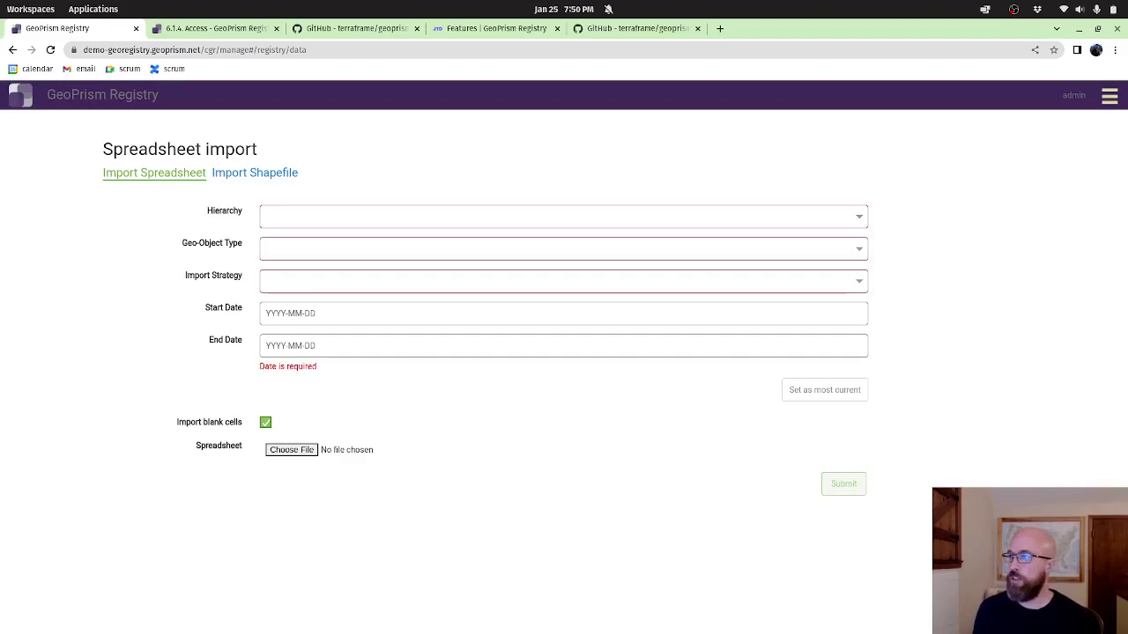
Switch to Health_Centres_ML_13052000.xlsx in LibreOffice Calc and examine the HF_OWN, SHR_CODE, SHR_NAME and LAT columns
mouse_move(1127, 202)
mouse_down()
mouse_move(1127, 175)
mouse_move(1063, 87)
mouse_move(822, 77)
mouse_up()
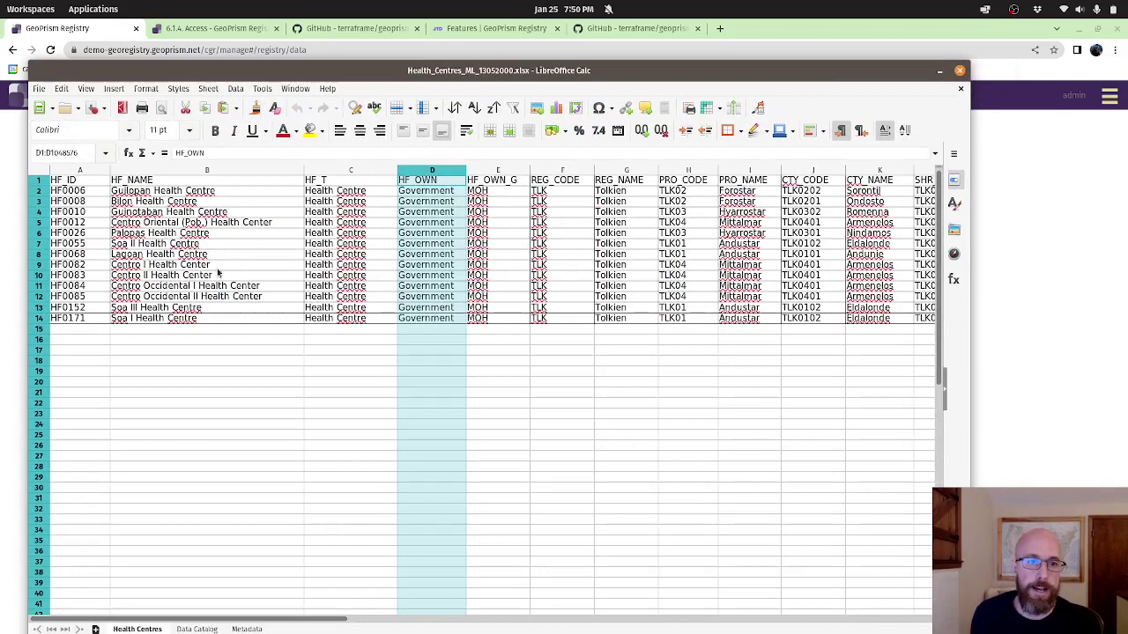
click(222, 350)
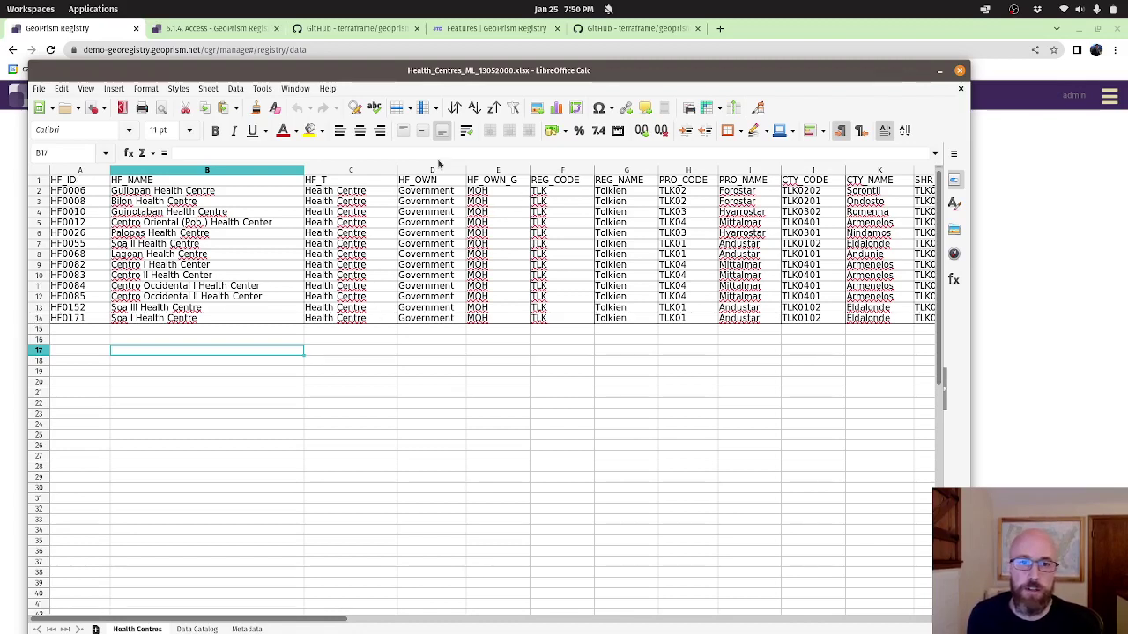
click(437, 171)
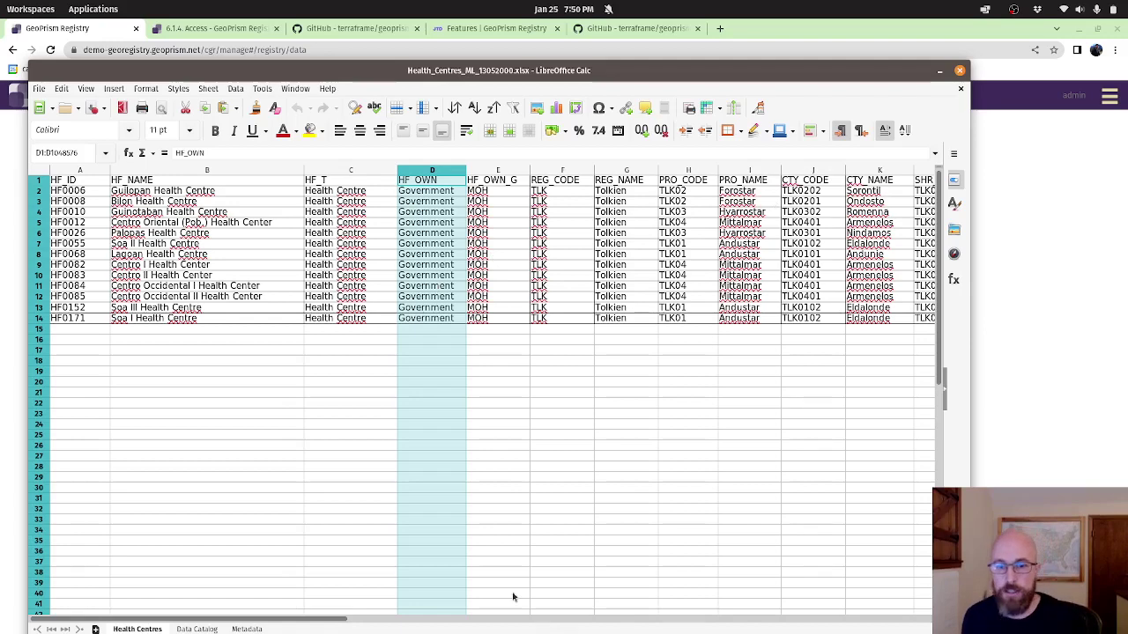
drag(283, 620, 358, 617)
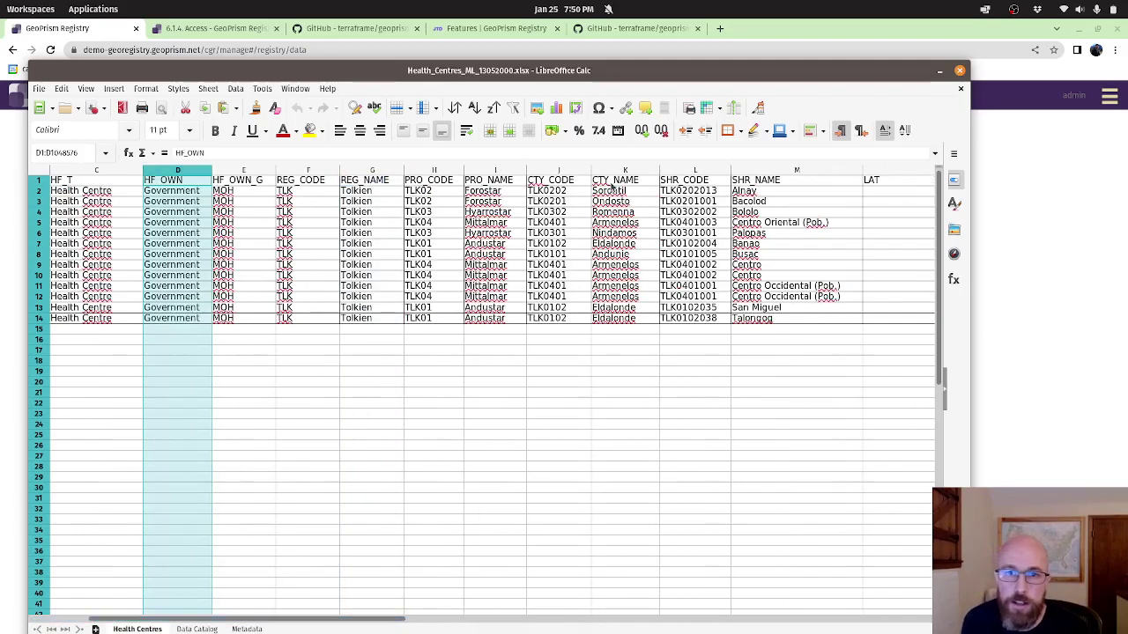
click(696, 182)
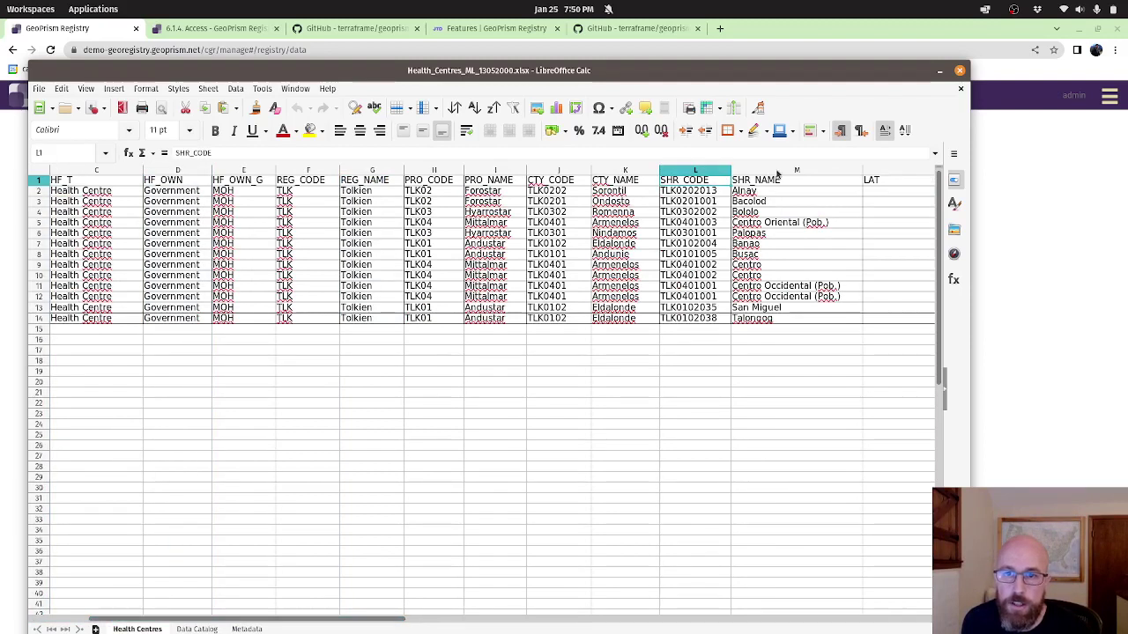
drag(778, 174, 712, 173)
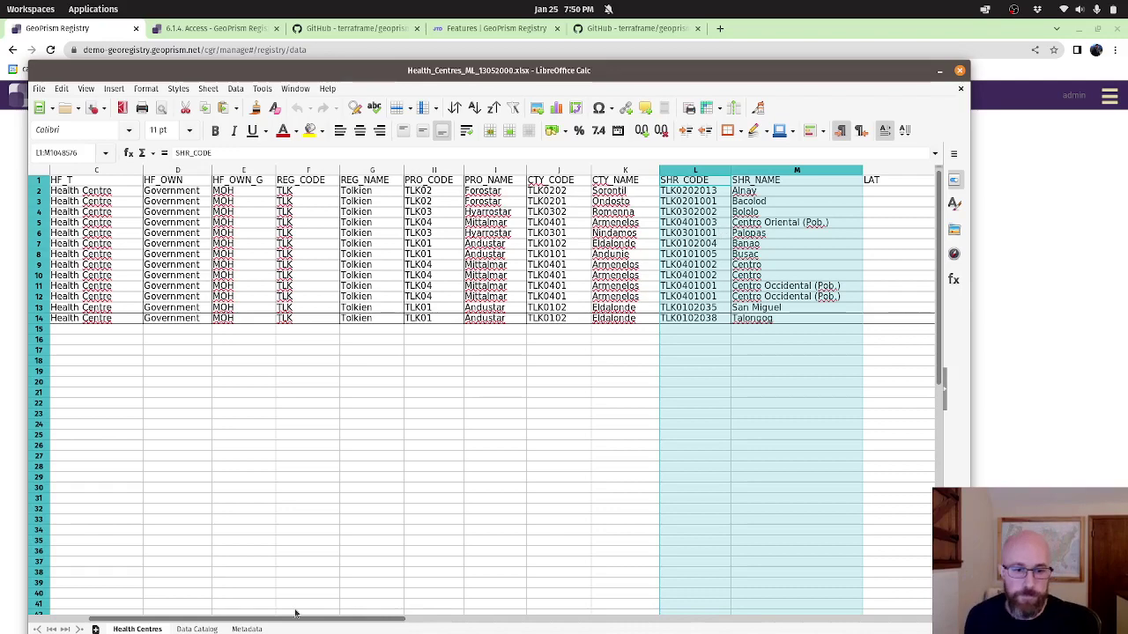
drag(392, 620, 478, 619)
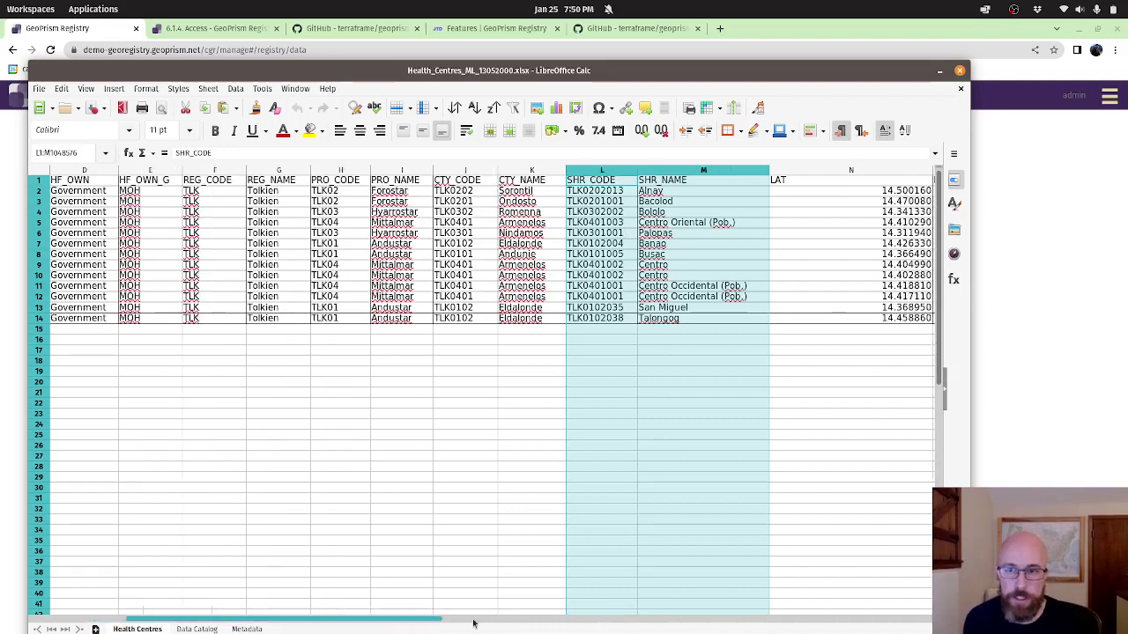
Examine the LAT and LONG columns of the health centres spreadsheet and return to the GeoPrism Registry import form in the browser
click(810, 170)
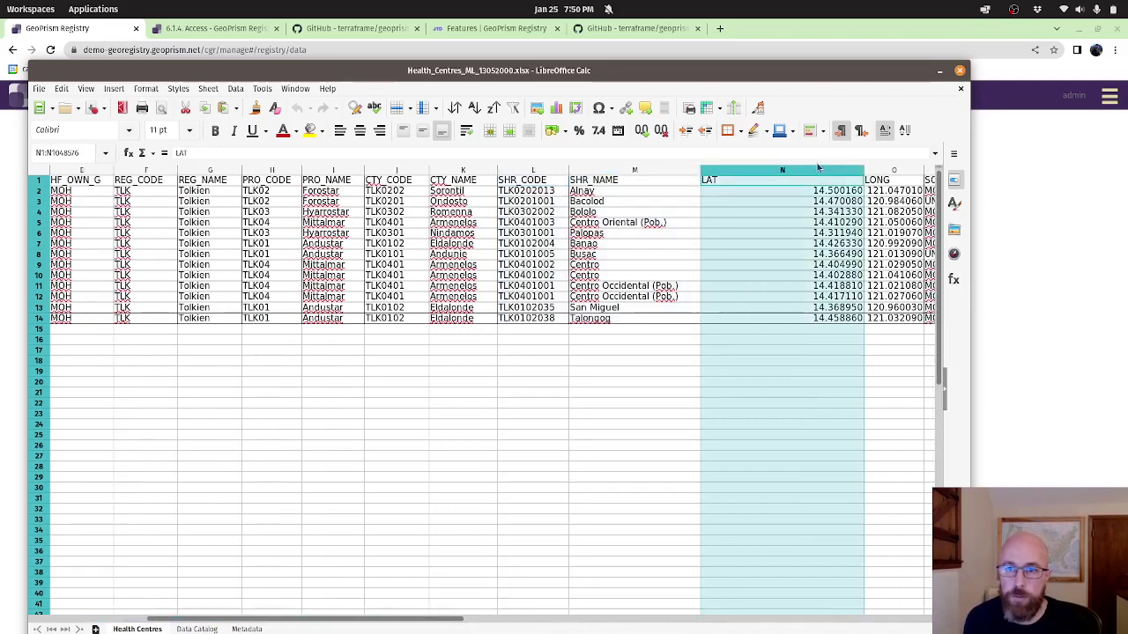
click(900, 170)
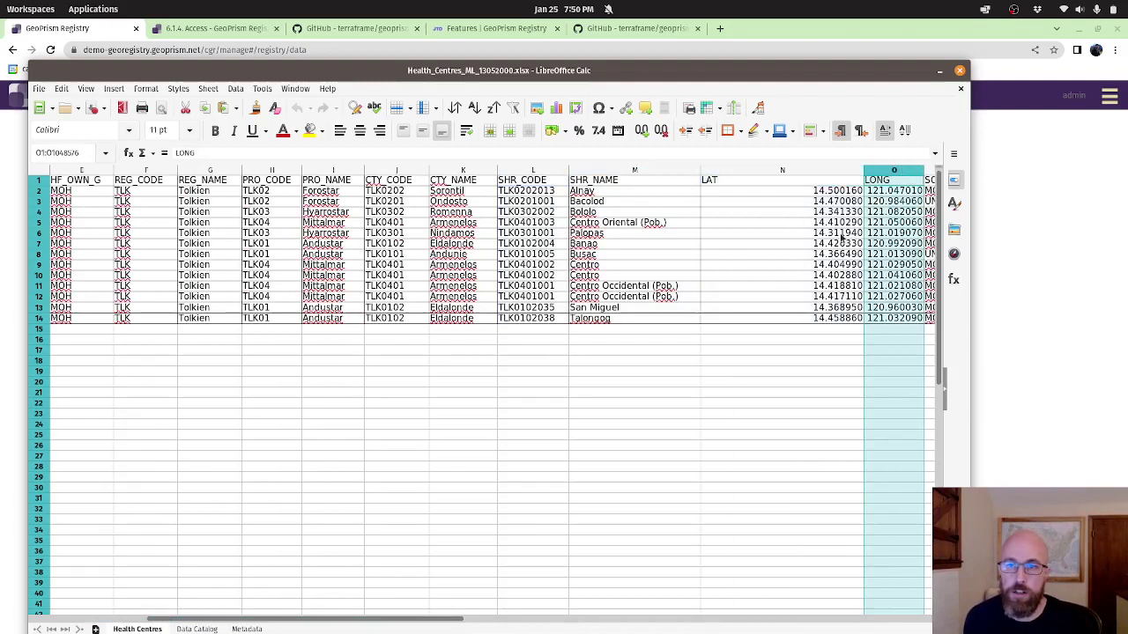
click(961, 71)
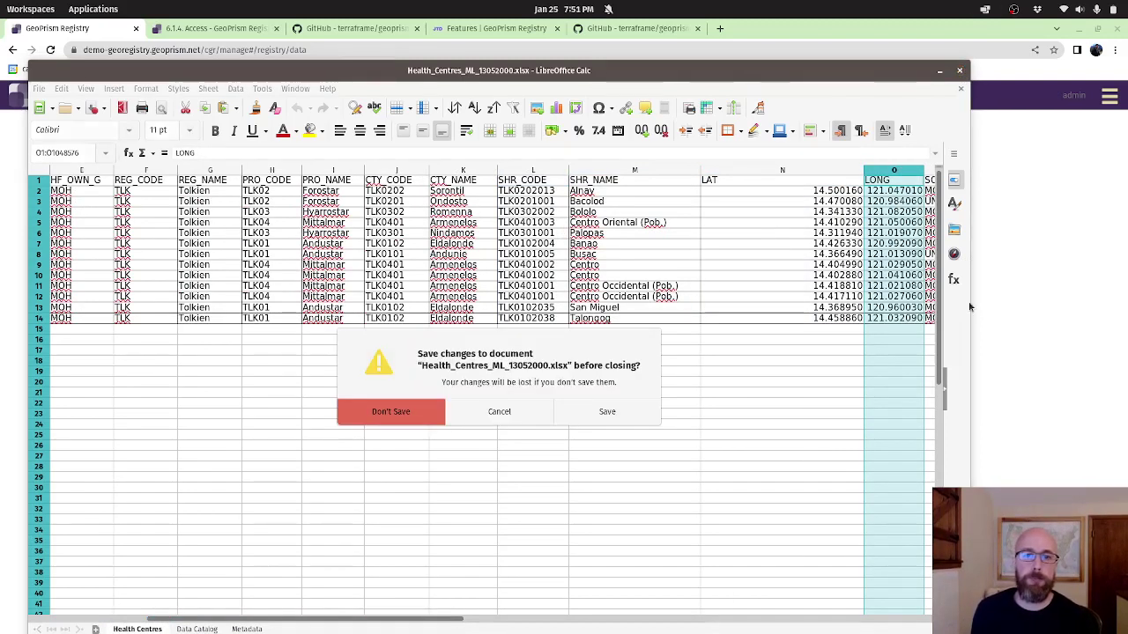
click(522, 411)
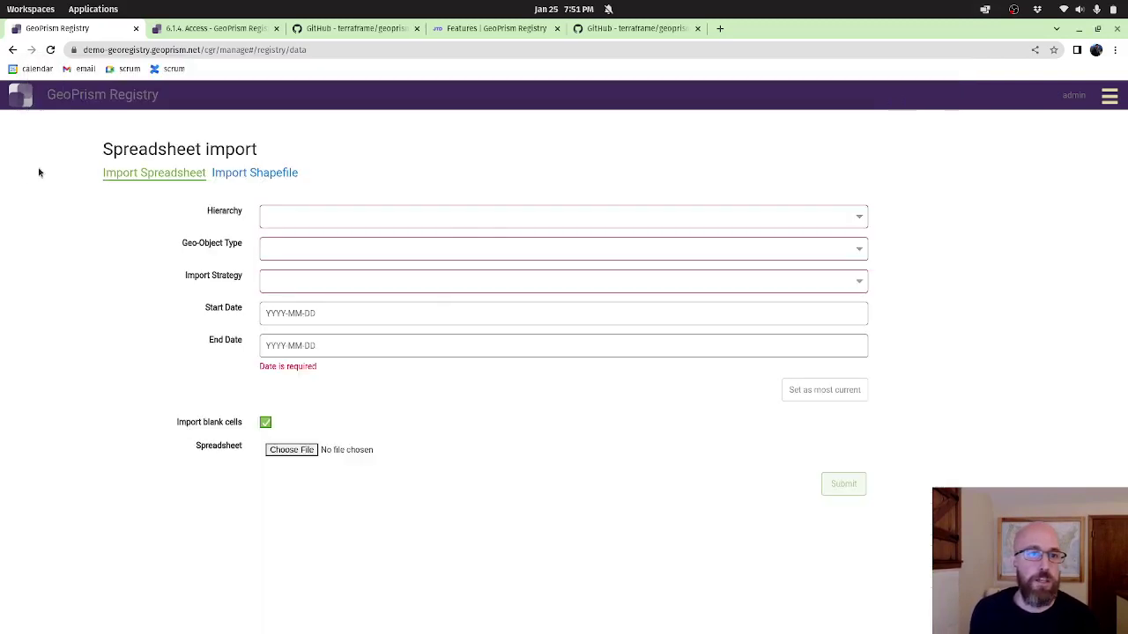
Set the import's hierarchy to Health Centre Hierarchy Example, geo-object type to Health Centre Example and import strategy to New only
click(861, 220)
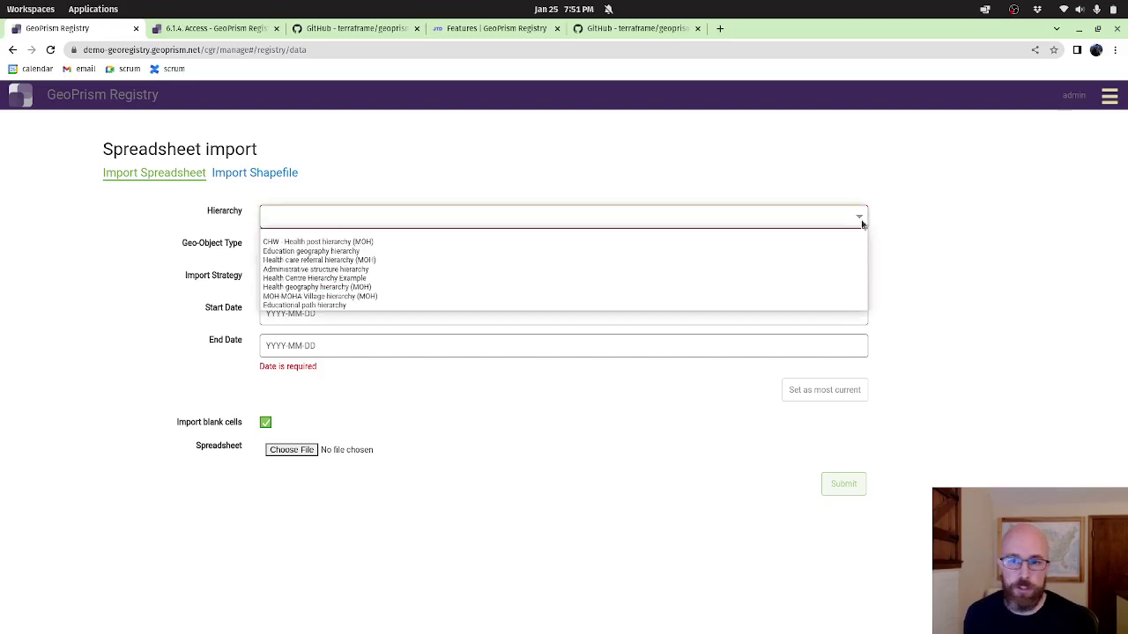
click(383, 280)
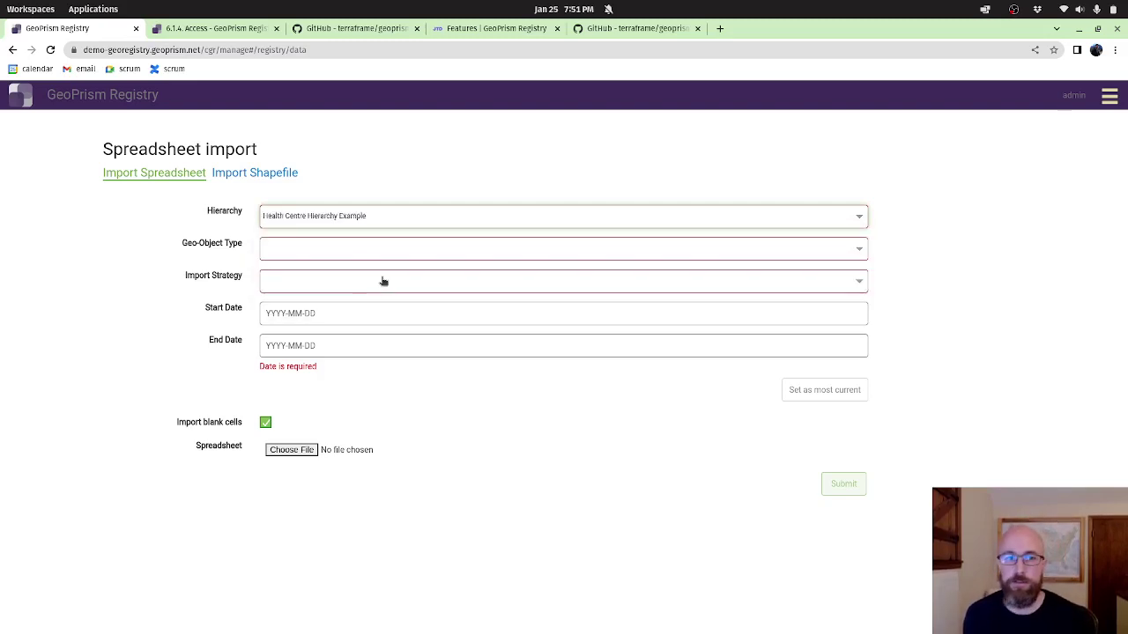
click(310, 255)
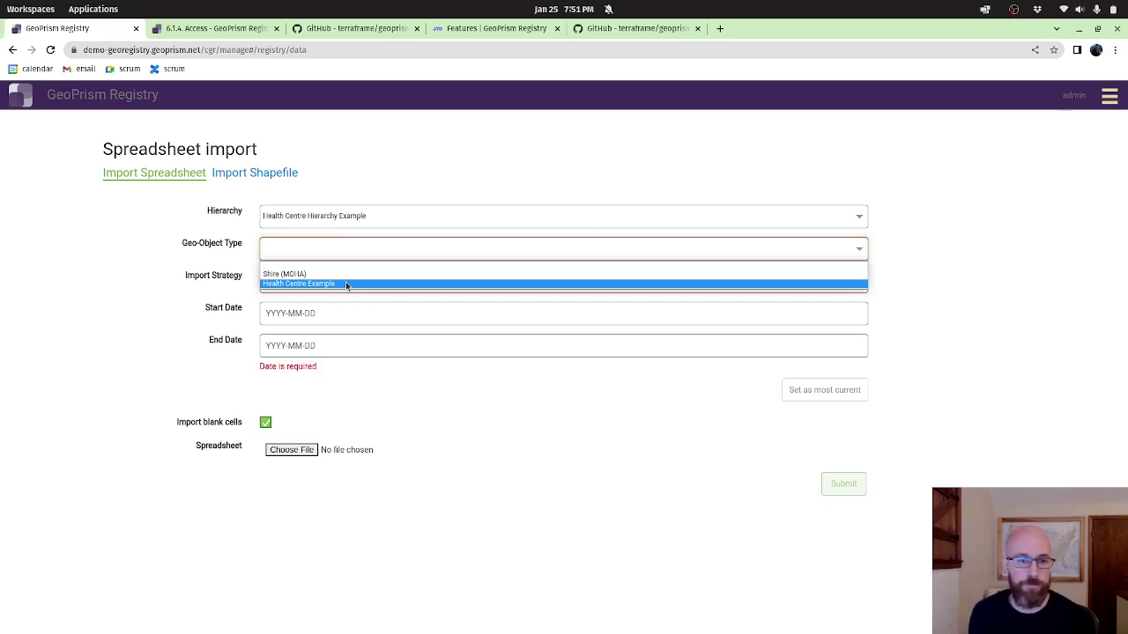
click(345, 283)
click(307, 287)
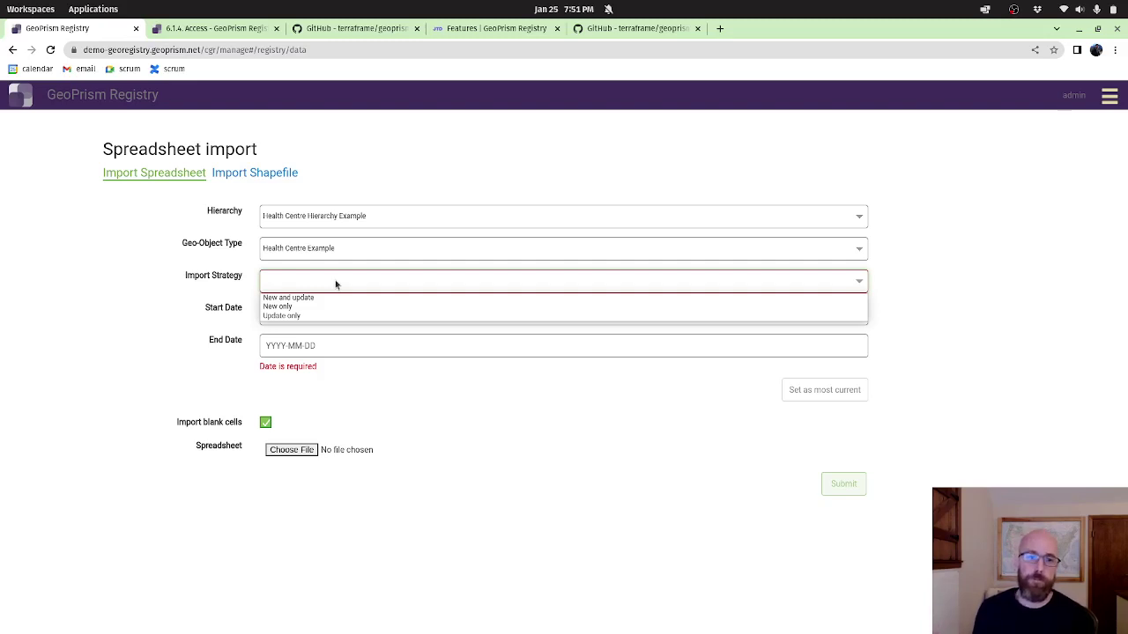
click(282, 309)
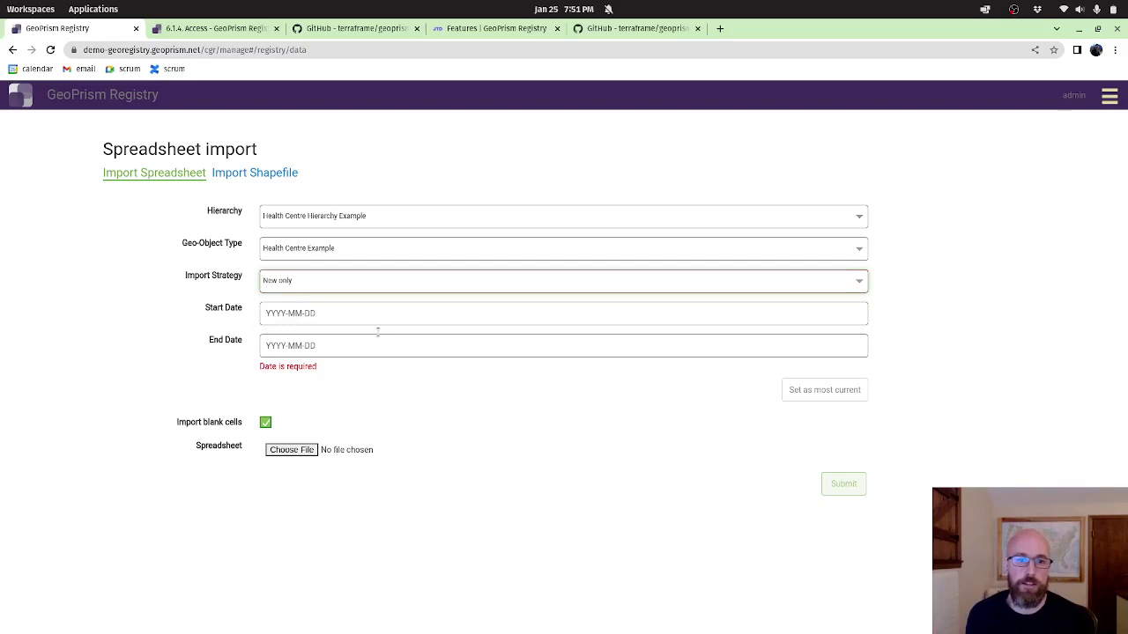
Set the import's start date to 2010-01-01
click(325, 315)
click(516, 391)
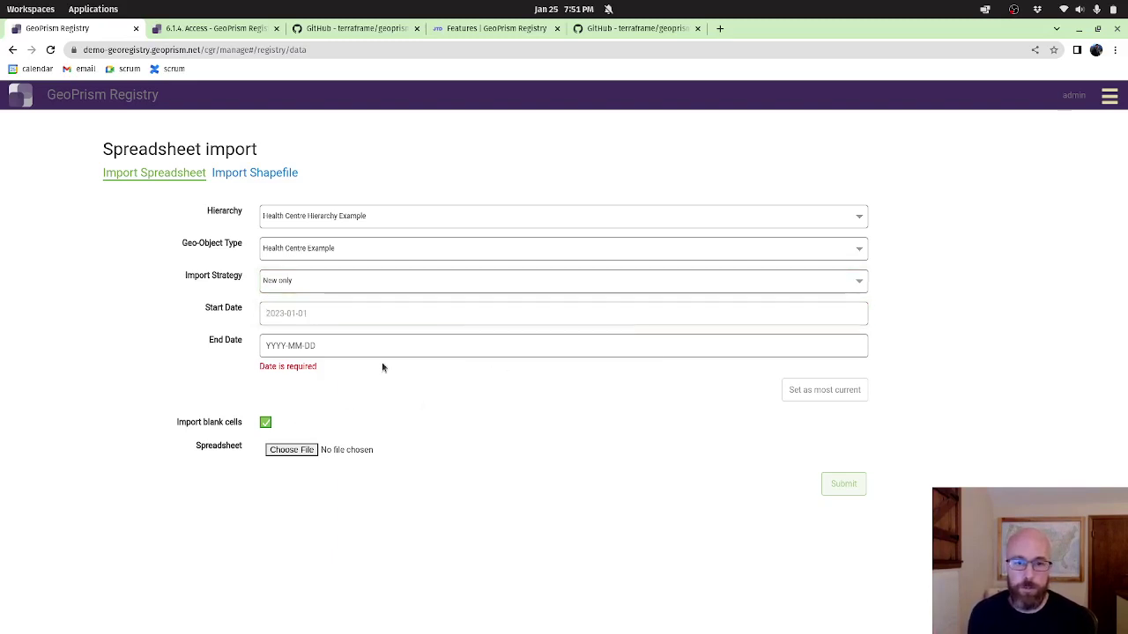
click(282, 315)
click(284, 317)
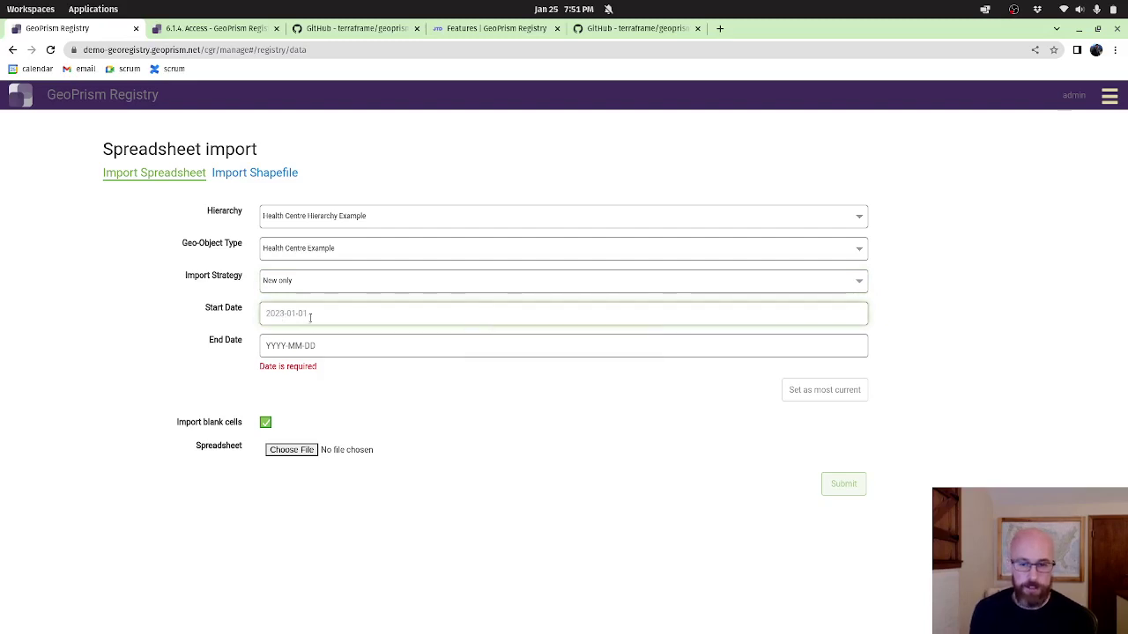
key(Left)
key(Left)
key(Left)
key(Left)
key(Left)
key(Left)
key(BackSpace)
key(BackSpace)
text(10)
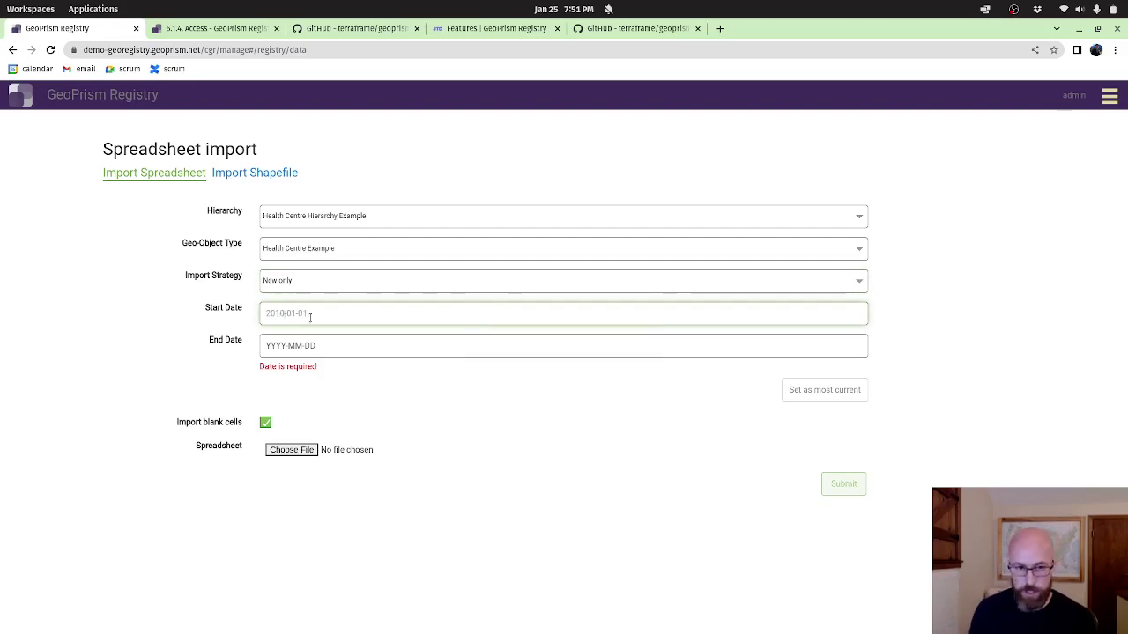
Set the import's end date as most current, so that it reads Present
click(395, 346)
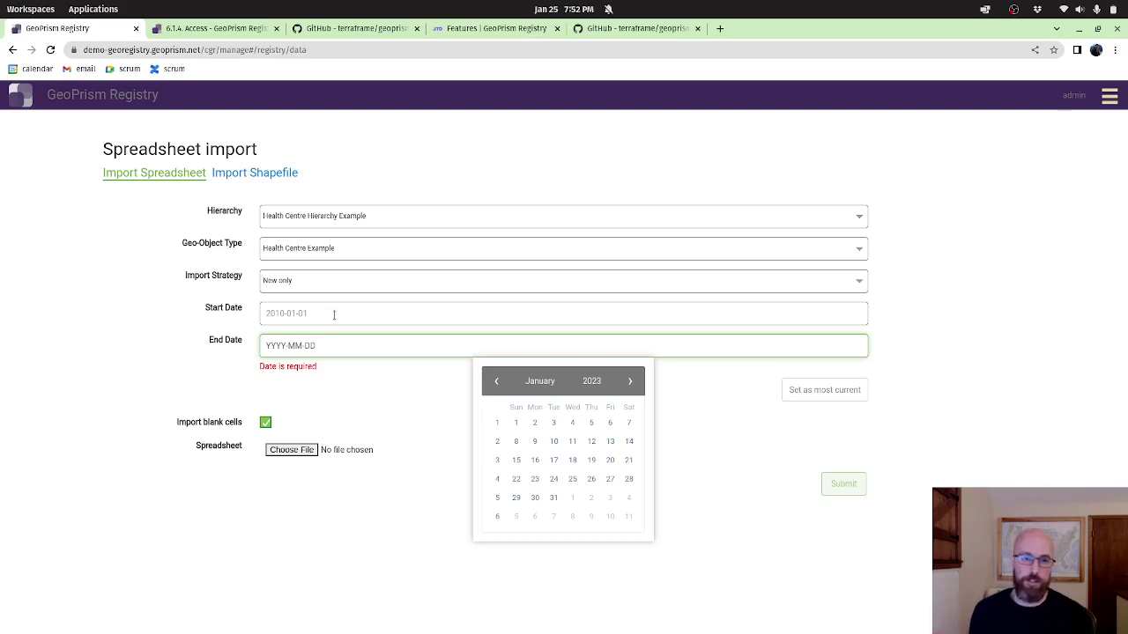
click(347, 347)
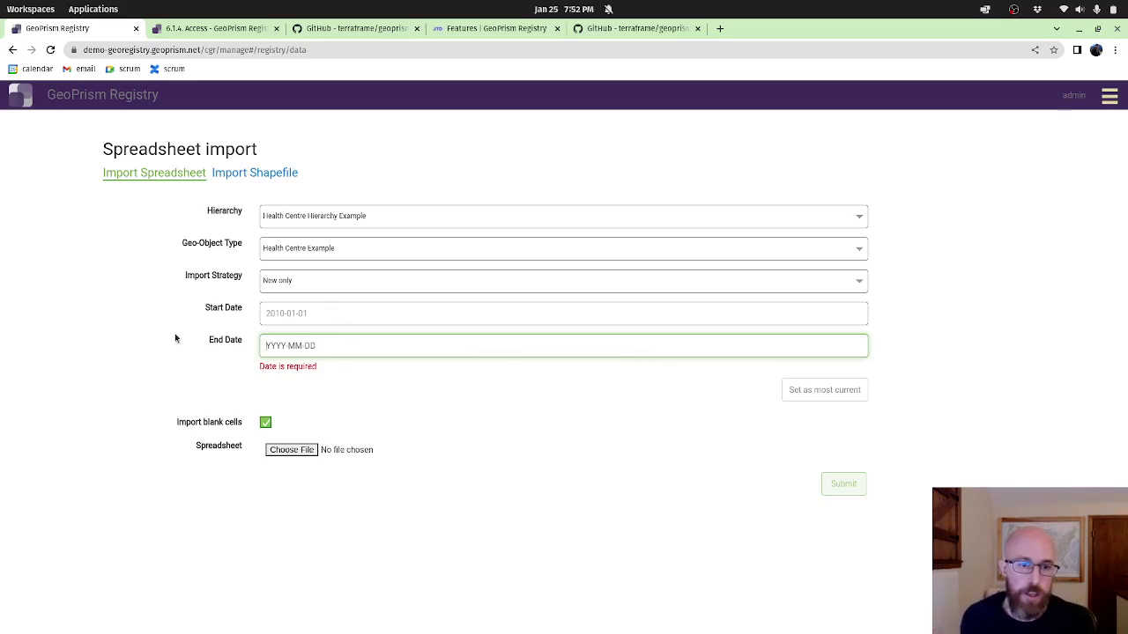
click(837, 390)
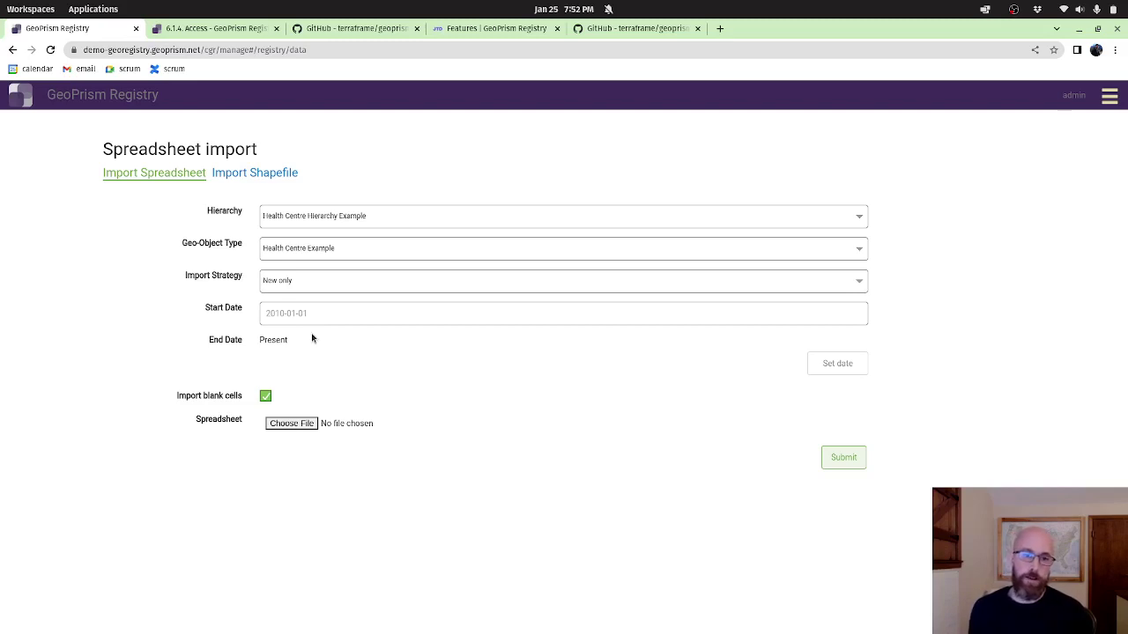
Choose Health_Centres_ML_13052000.xlsx as the spreadsheet and submit the import form
click(283, 425)
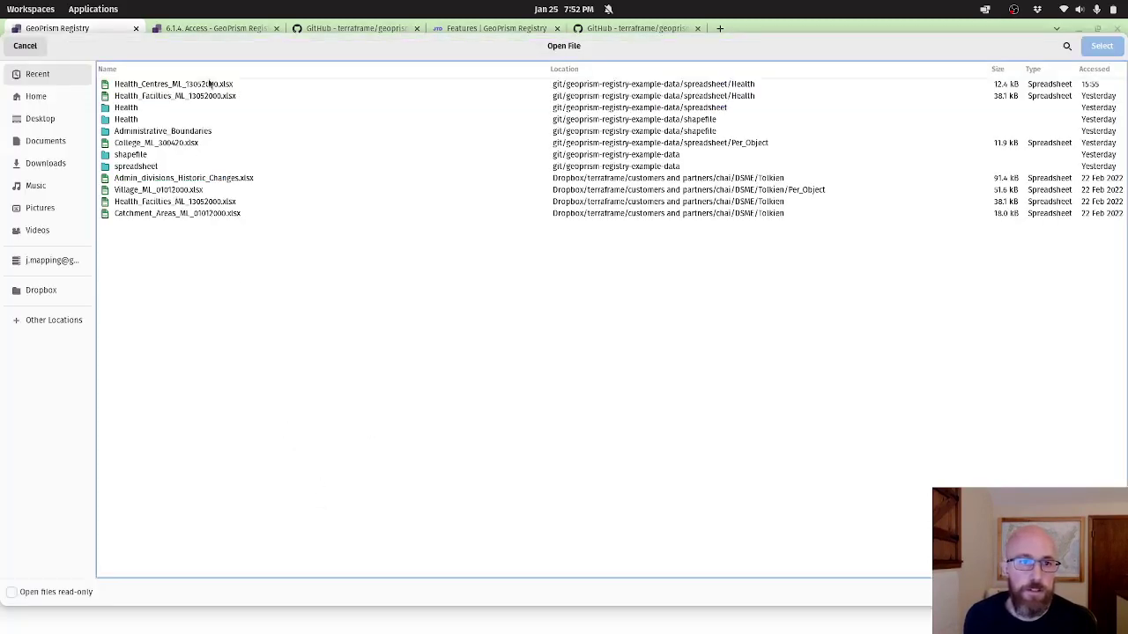
double_click(163, 84)
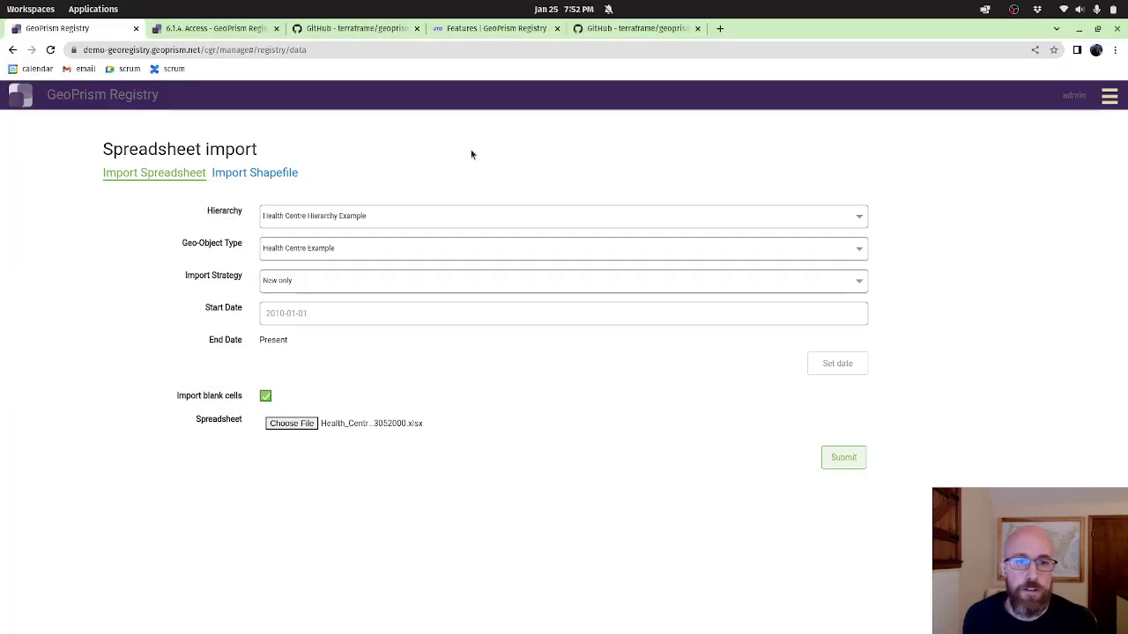
click(856, 458)
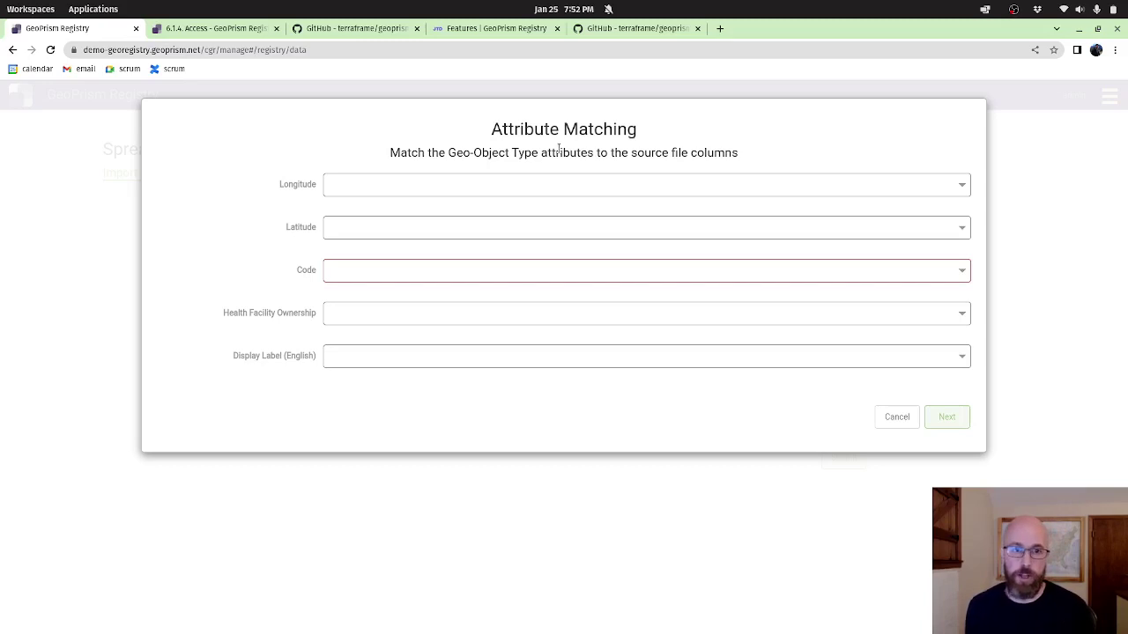
Match the Longitude attribute to the LONG column and Latitude to the LAT column
click(375, 187)
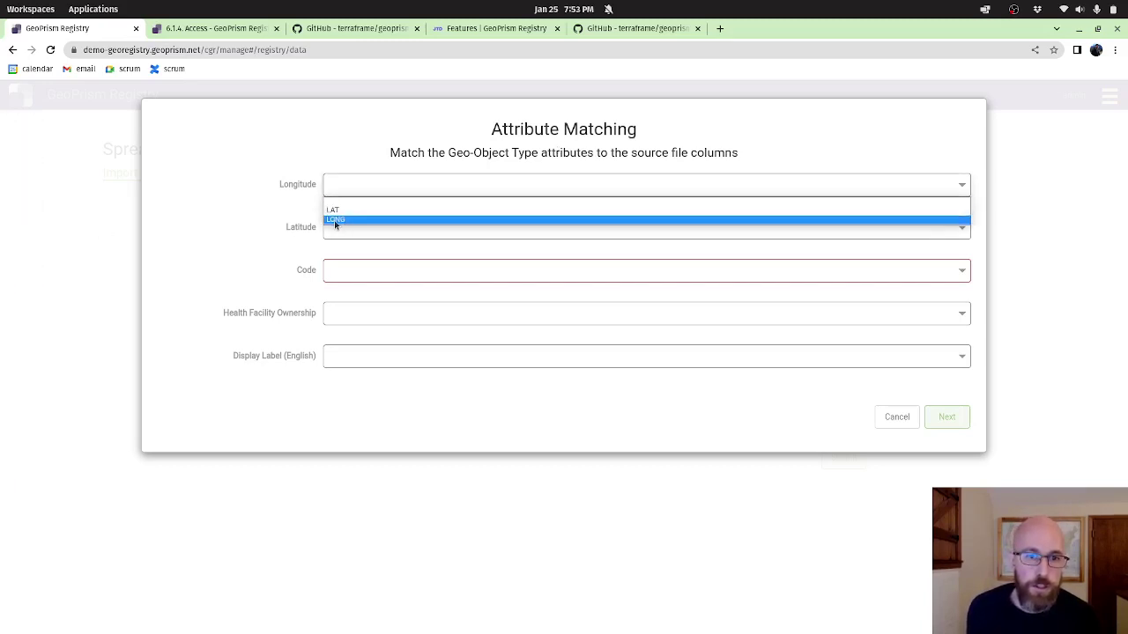
click(353, 218)
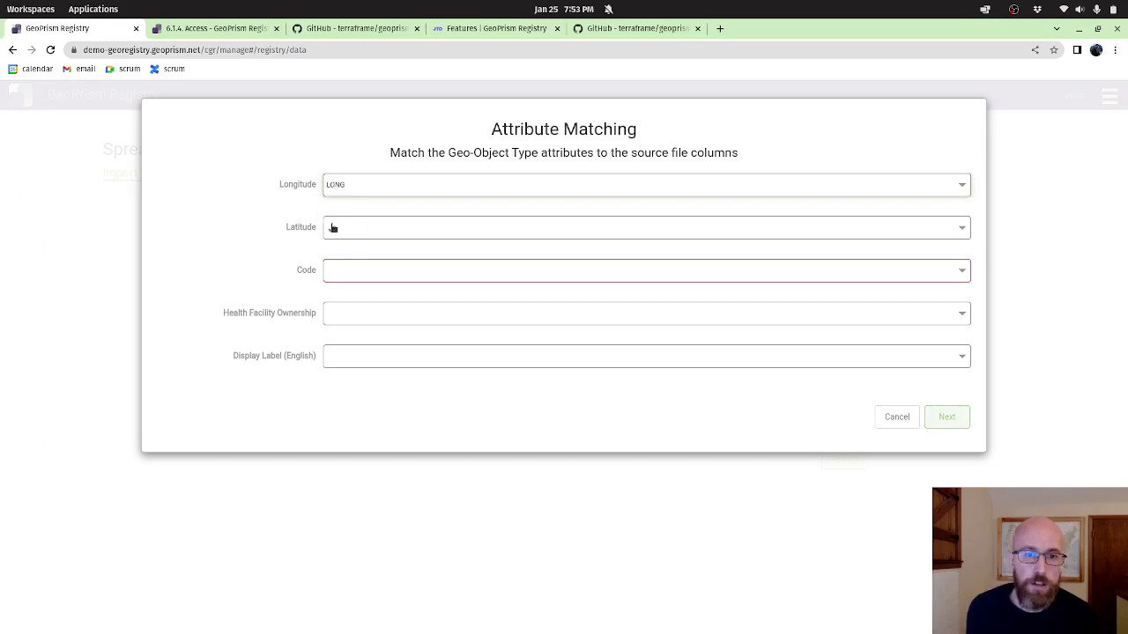
click(362, 235)
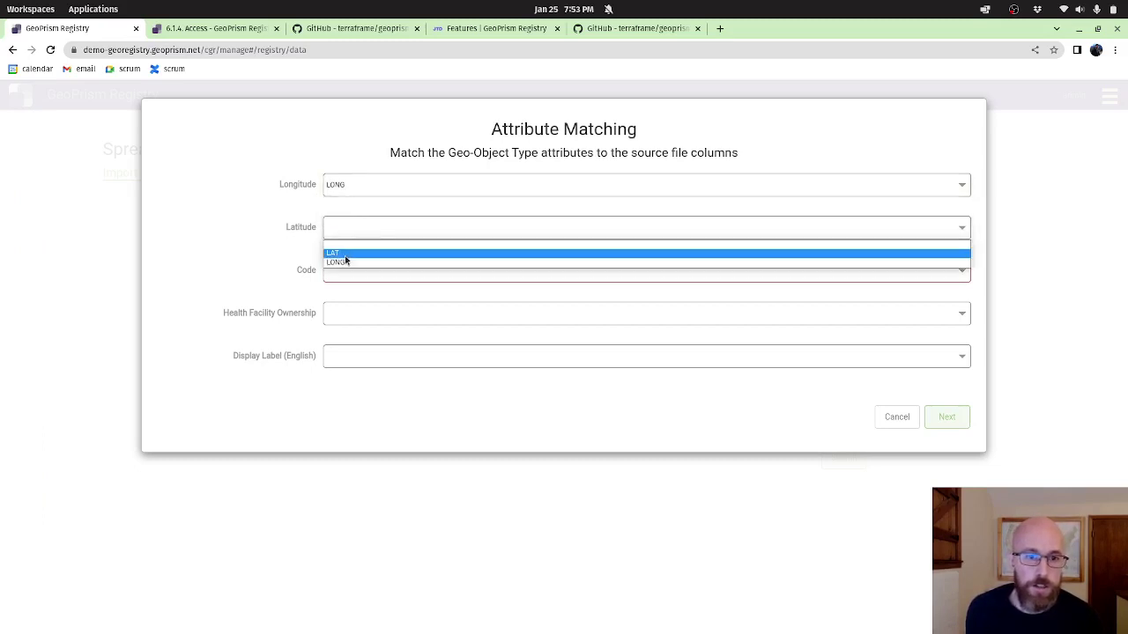
click(342, 255)
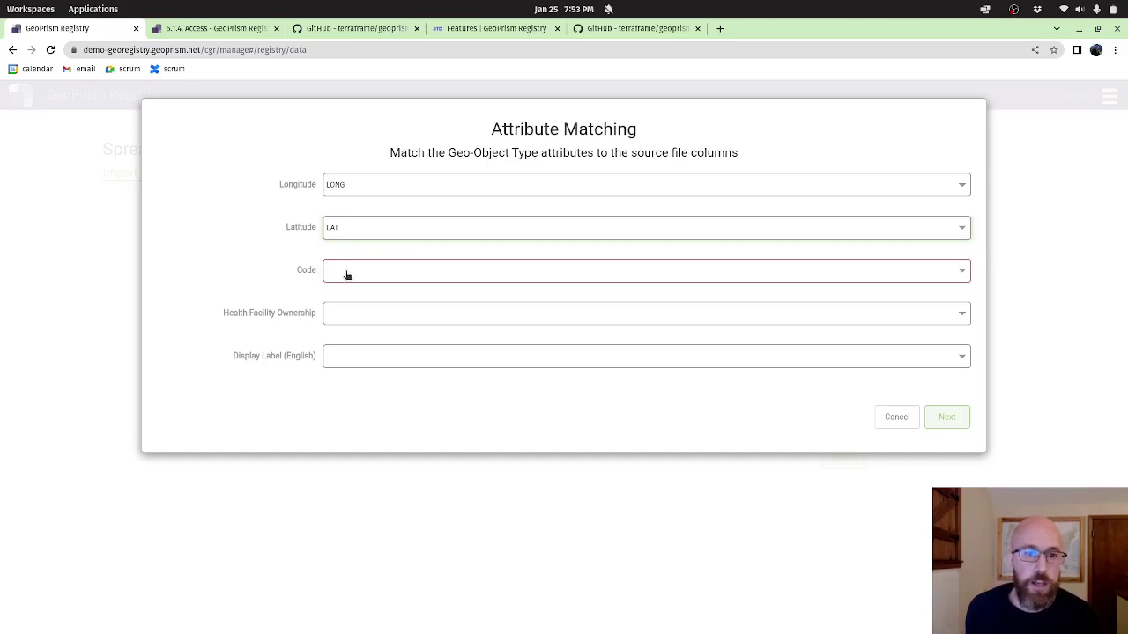
Match Code to HF_ID, Health Facility Ownership to HF_OWN and Display Label (English) to HF_NAME, and continue to hierarchy matching
click(348, 275)
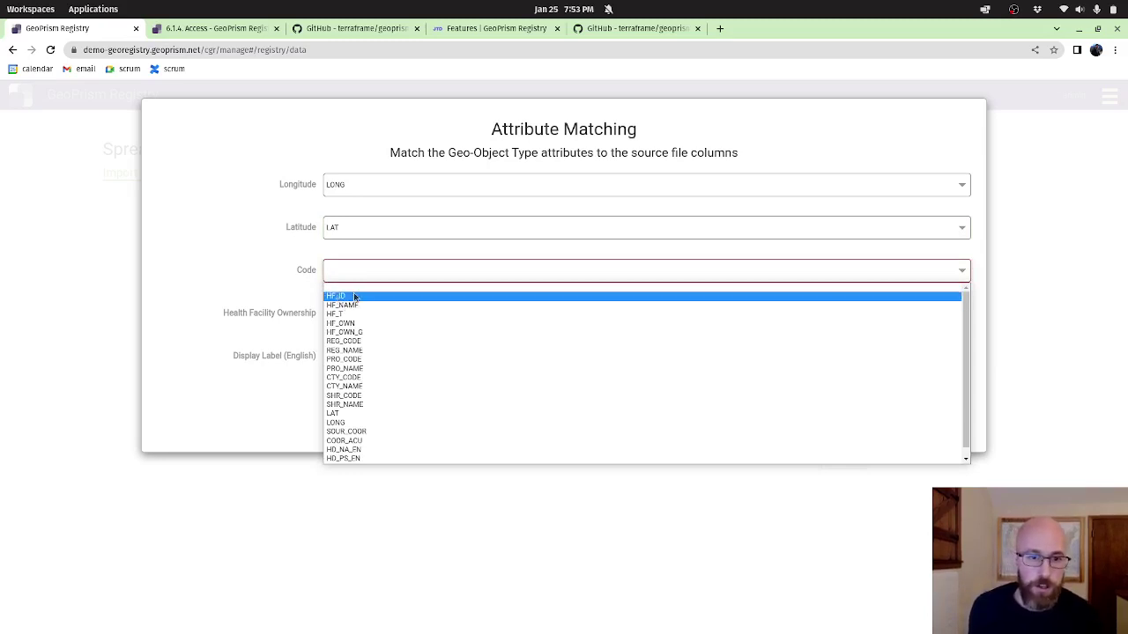
click(352, 297)
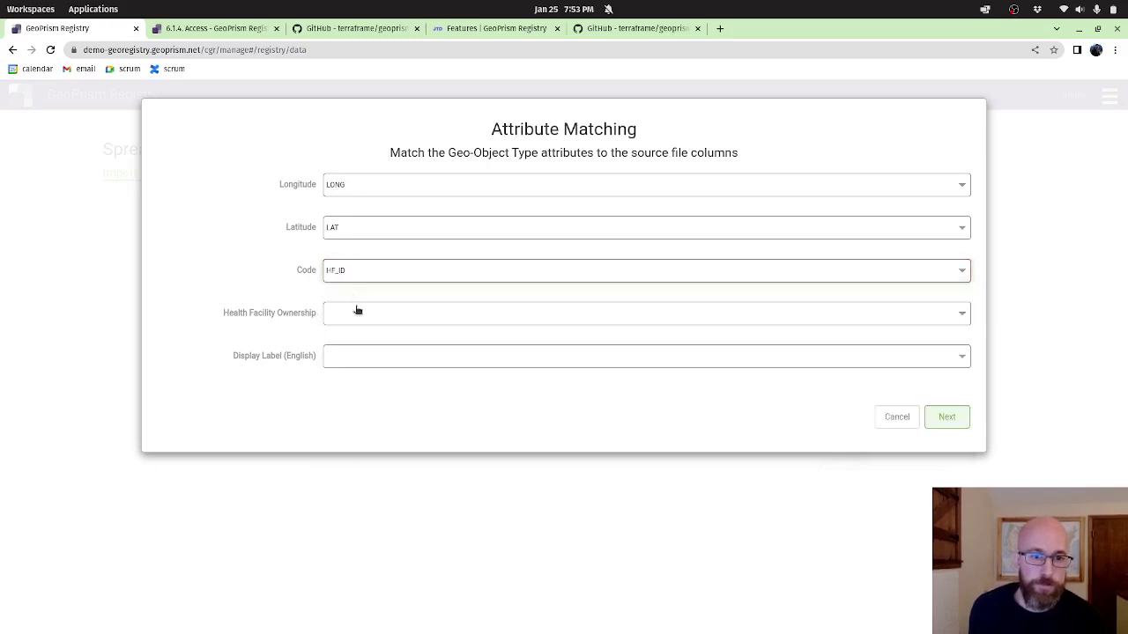
click(368, 318)
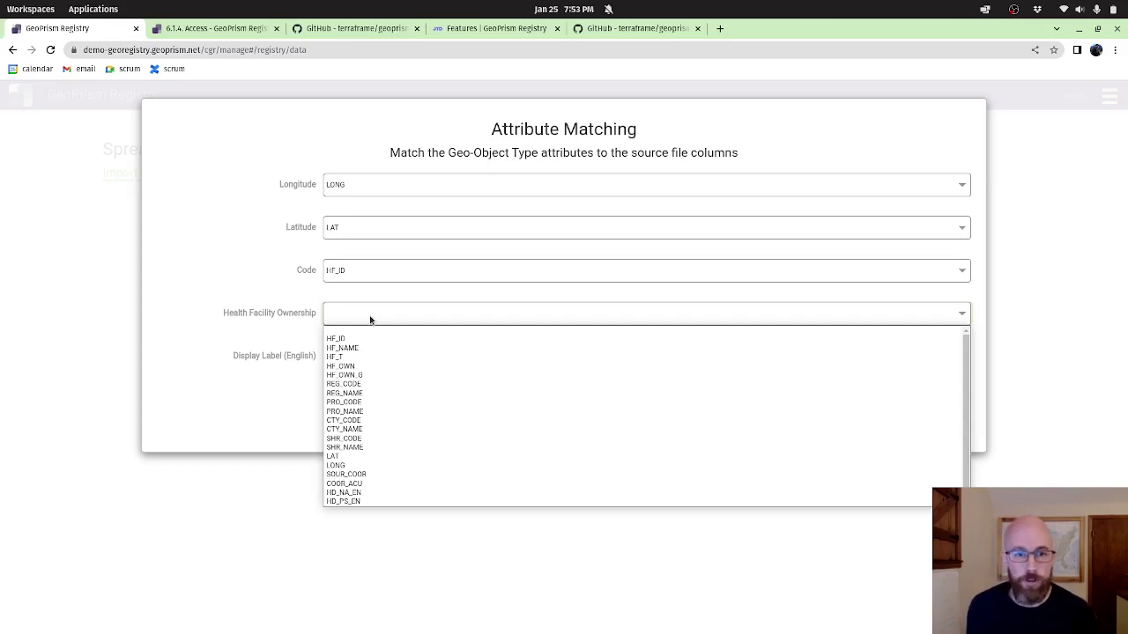
click(348, 370)
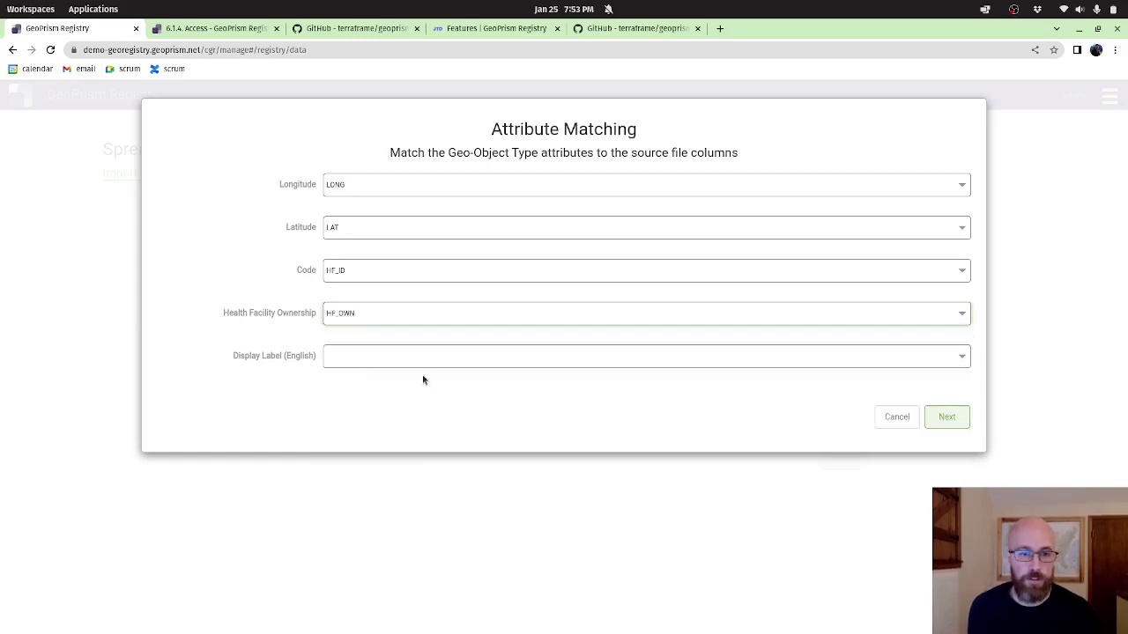
click(371, 361)
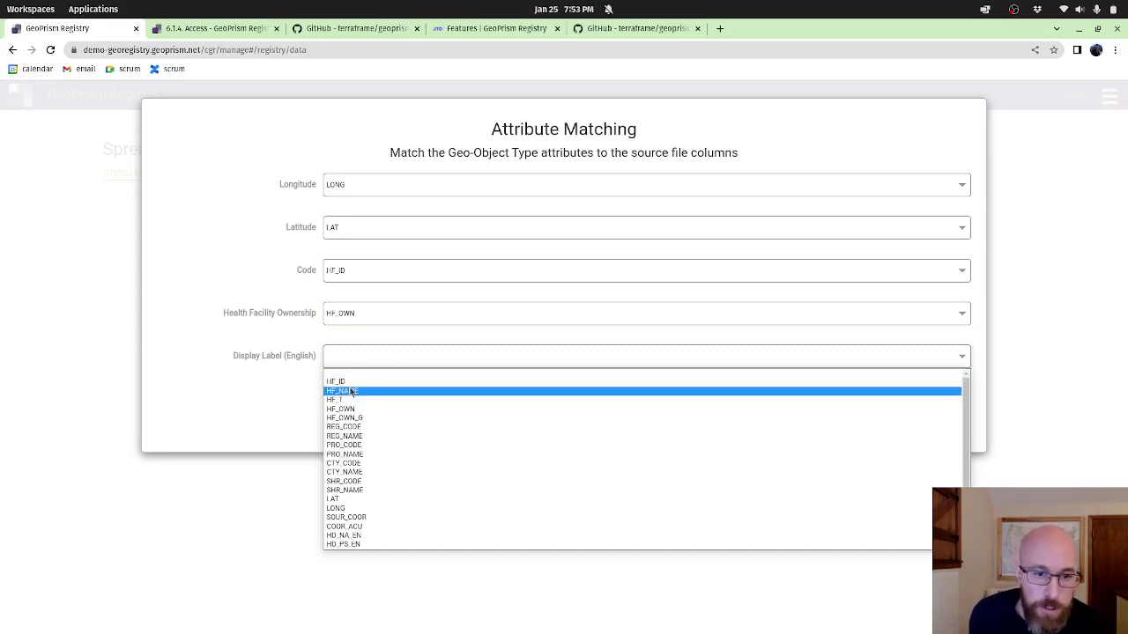
click(353, 393)
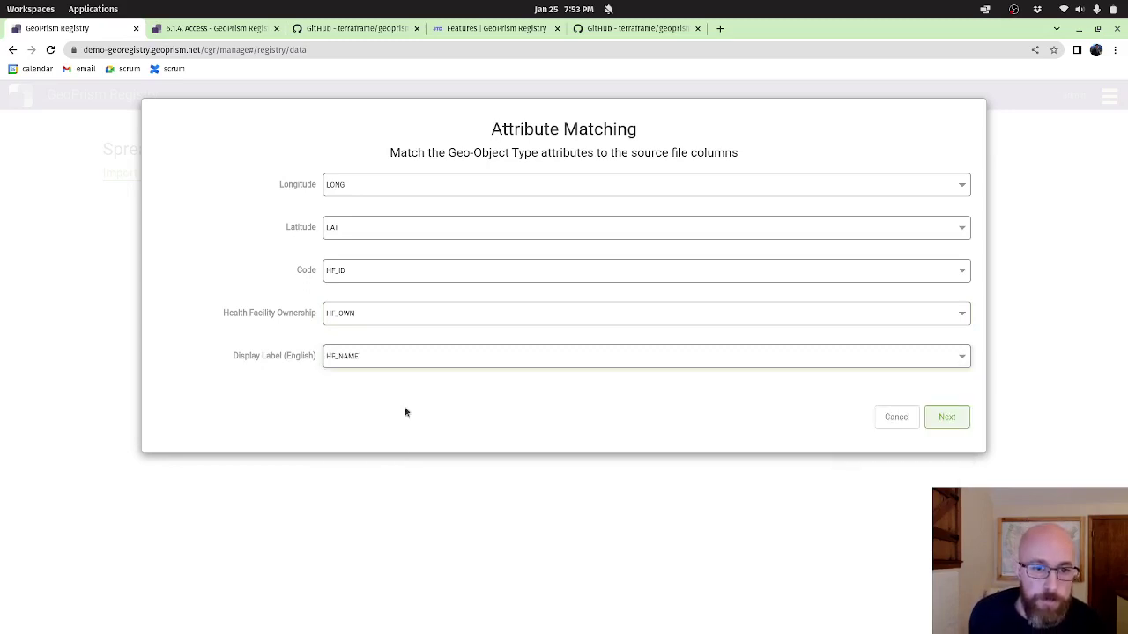
click(948, 419)
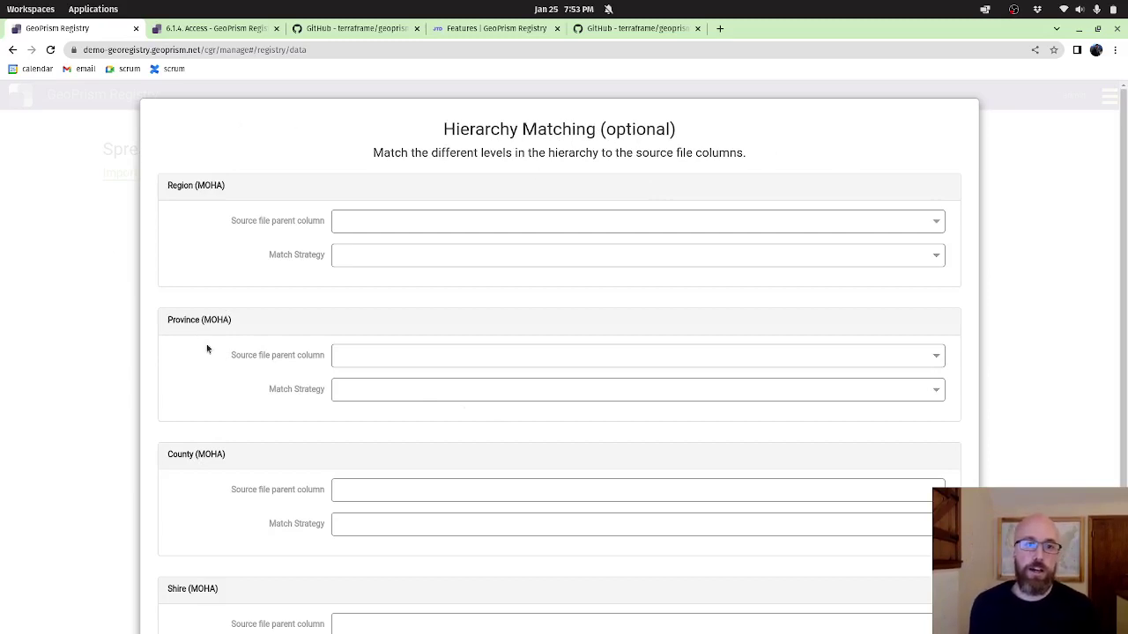
Match the Shire (MOHA) level to the SHR_CODE source column with the Code only (fastest) match strategy
scroll(207, 349, down, 3)
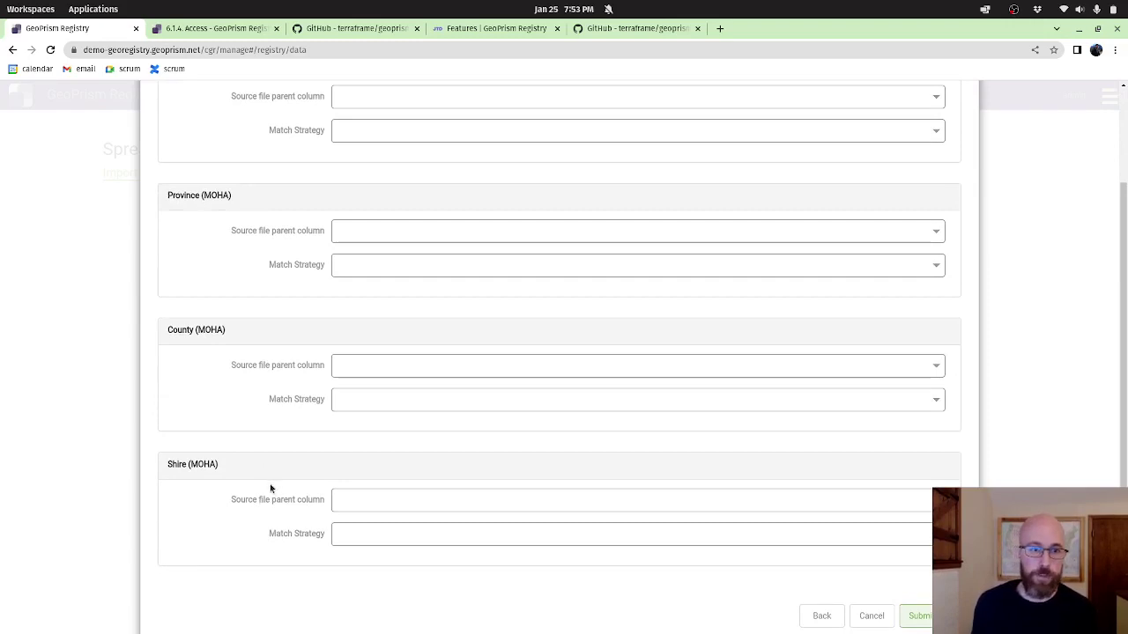
scroll(271, 488, up, 3)
scroll(270, 488, down, 2)
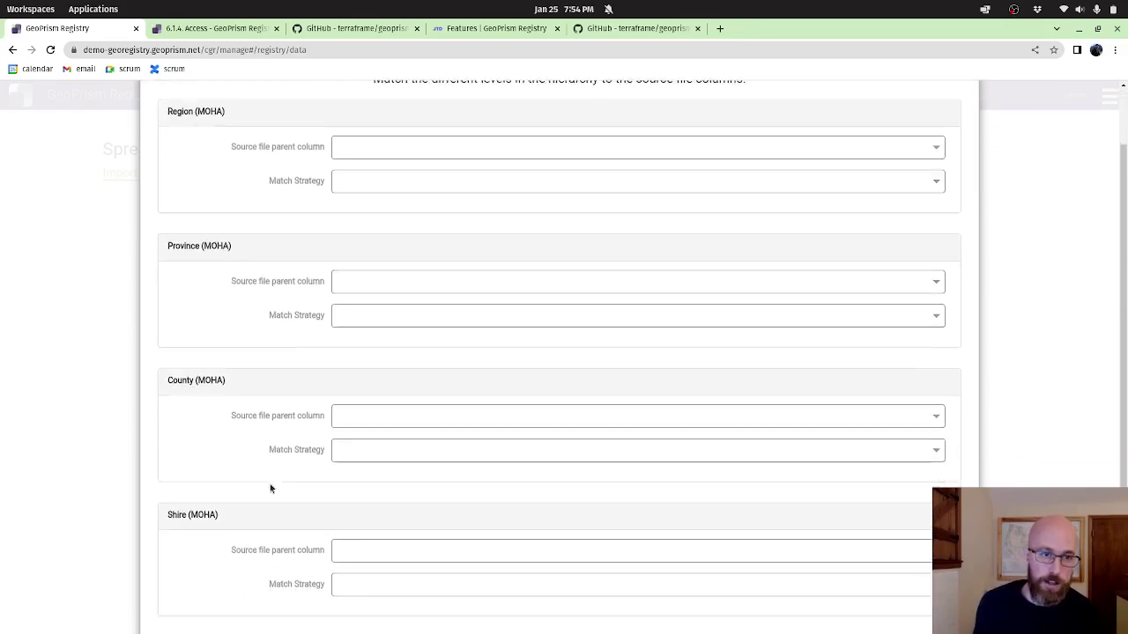
scroll(270, 488, down, 1)
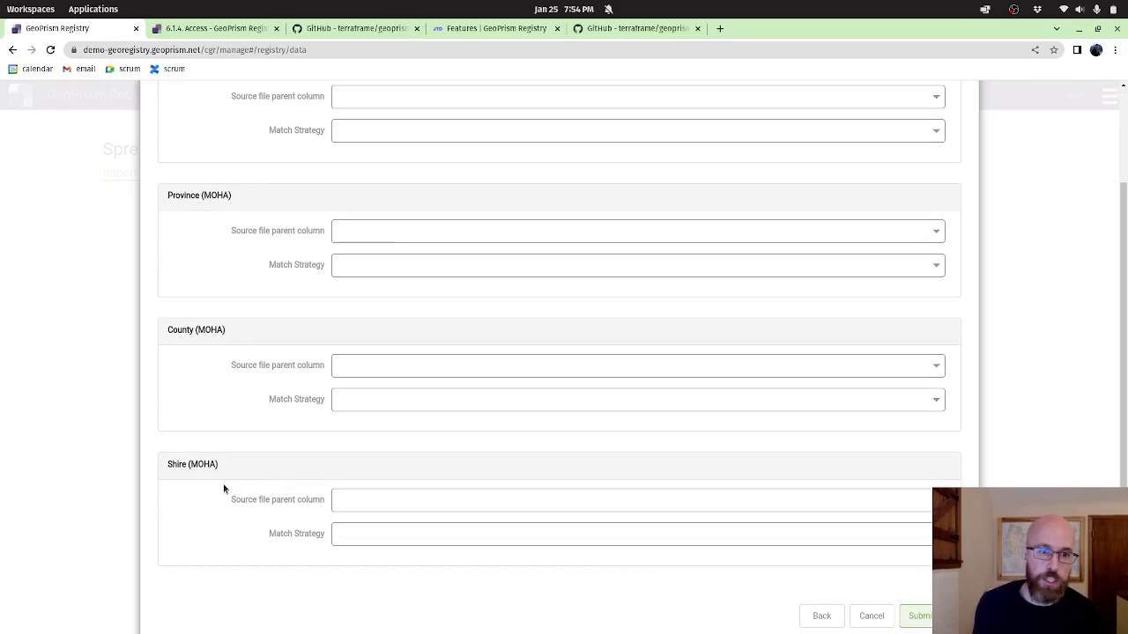
scroll(209, 229, up, 3)
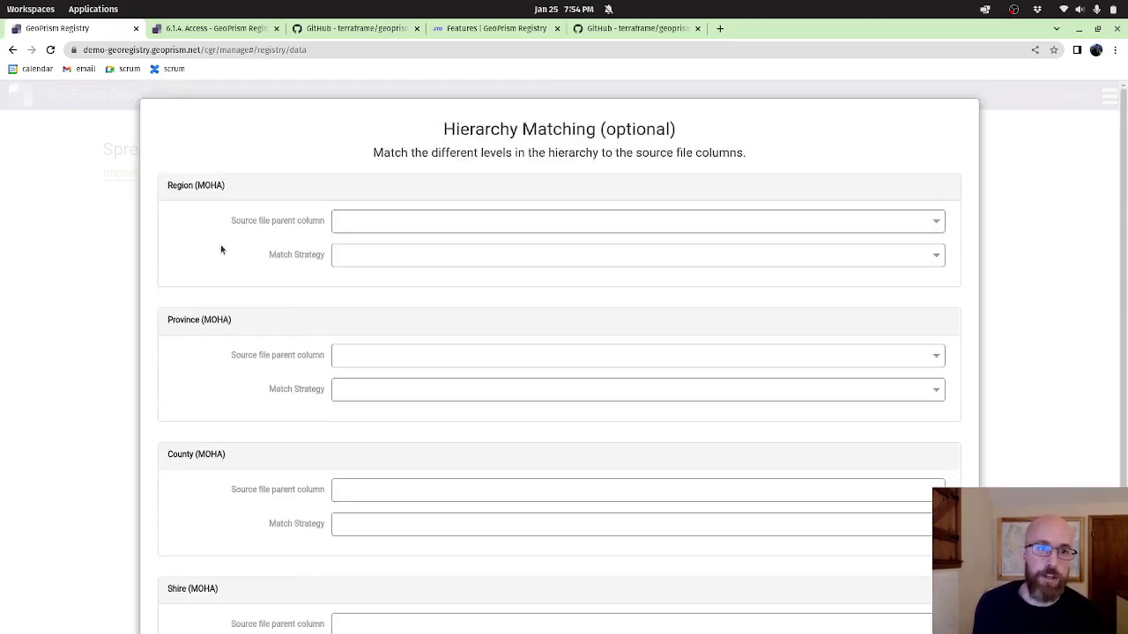
scroll(236, 243, down, 3)
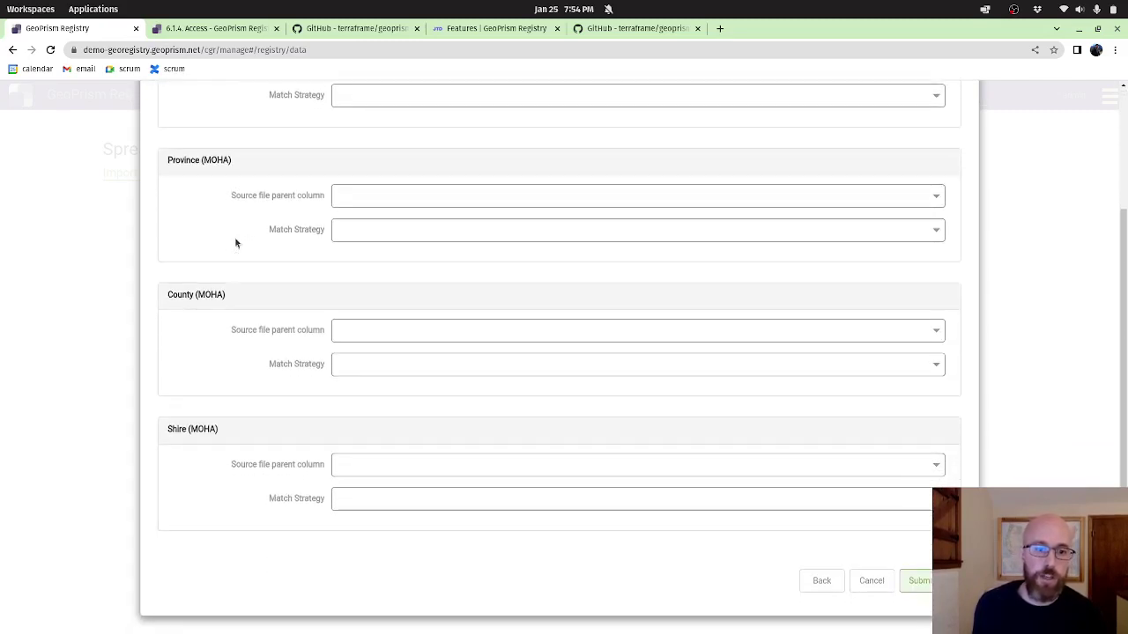
click(368, 470)
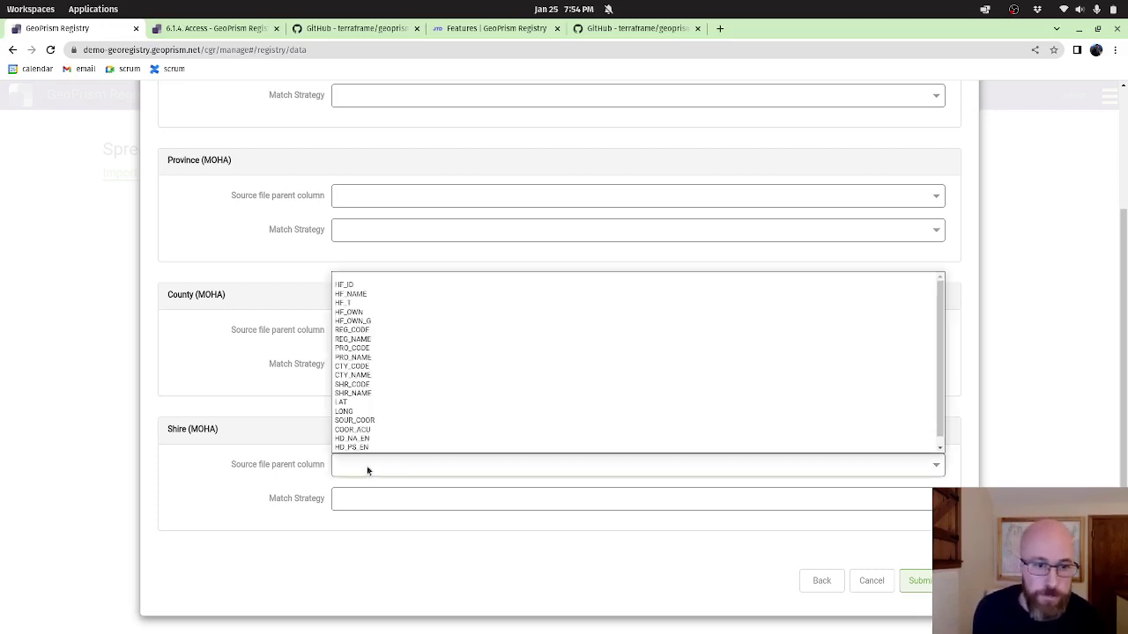
click(368, 386)
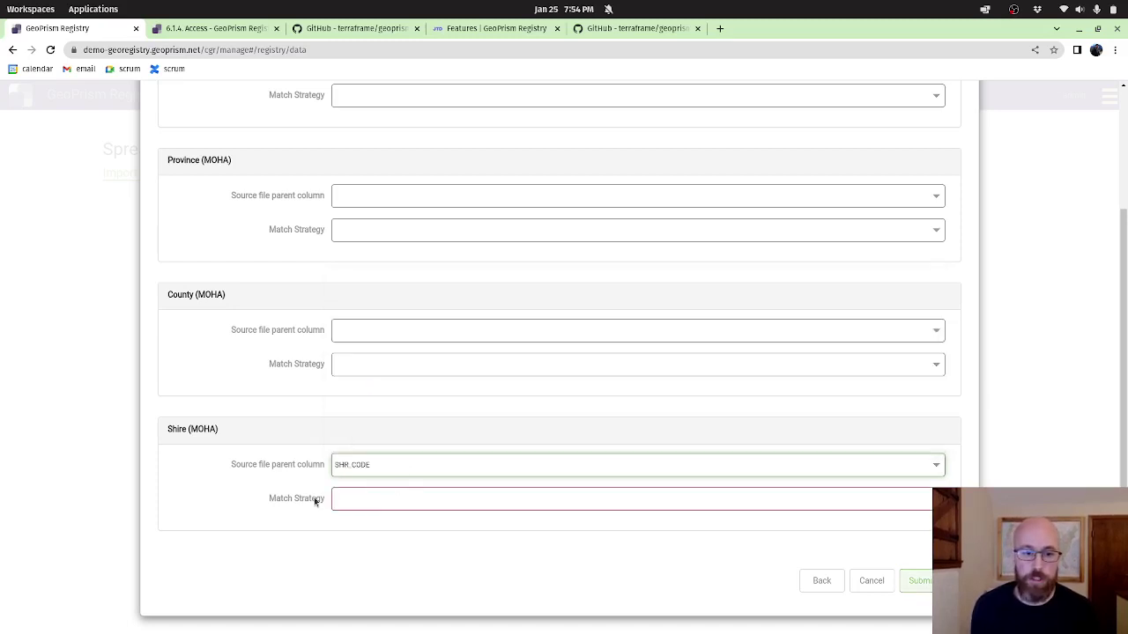
click(364, 501)
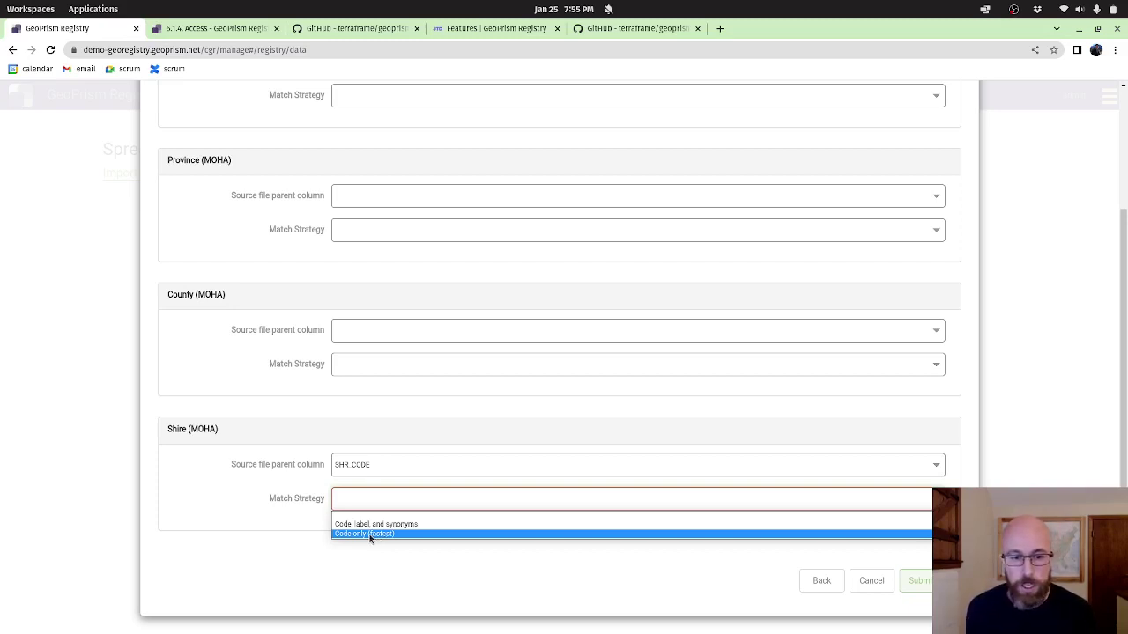
click(360, 534)
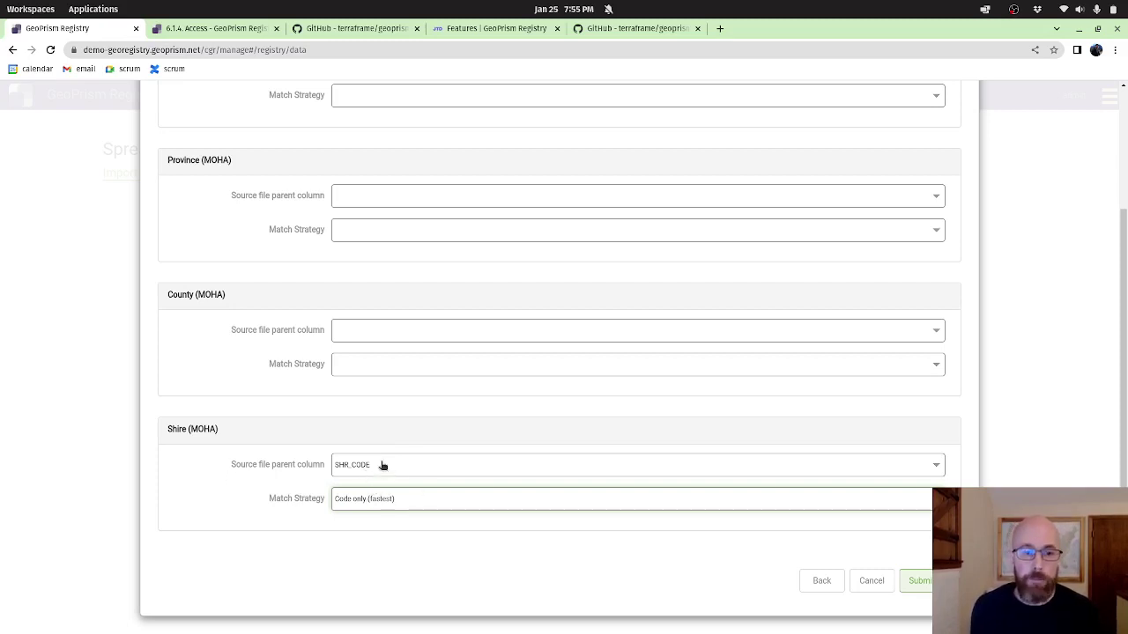
click(385, 499)
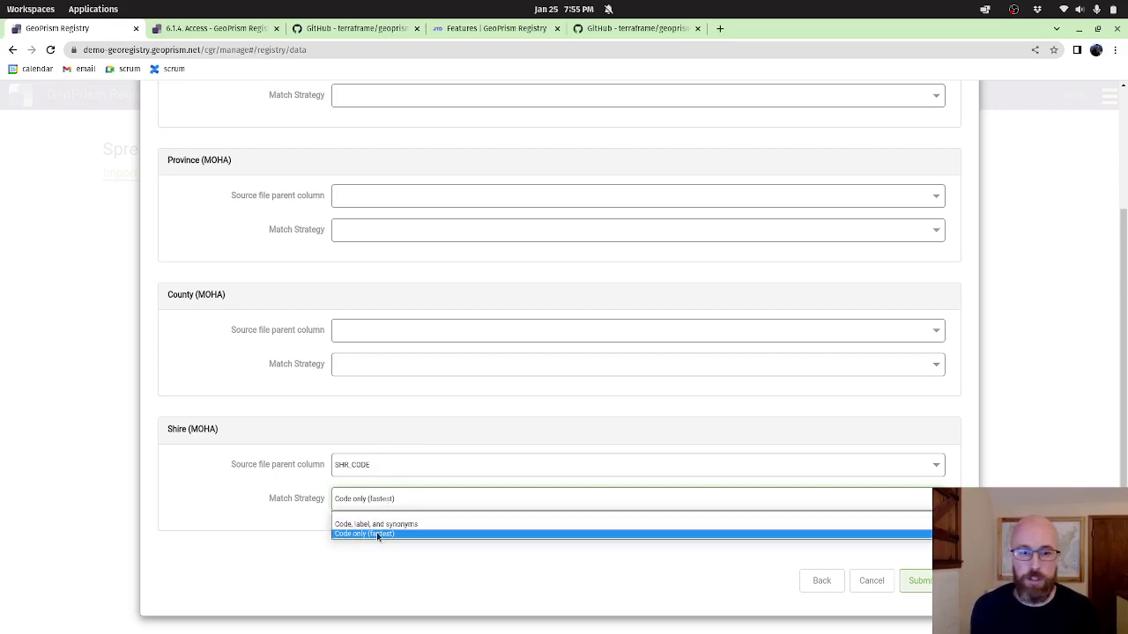
click(377, 532)
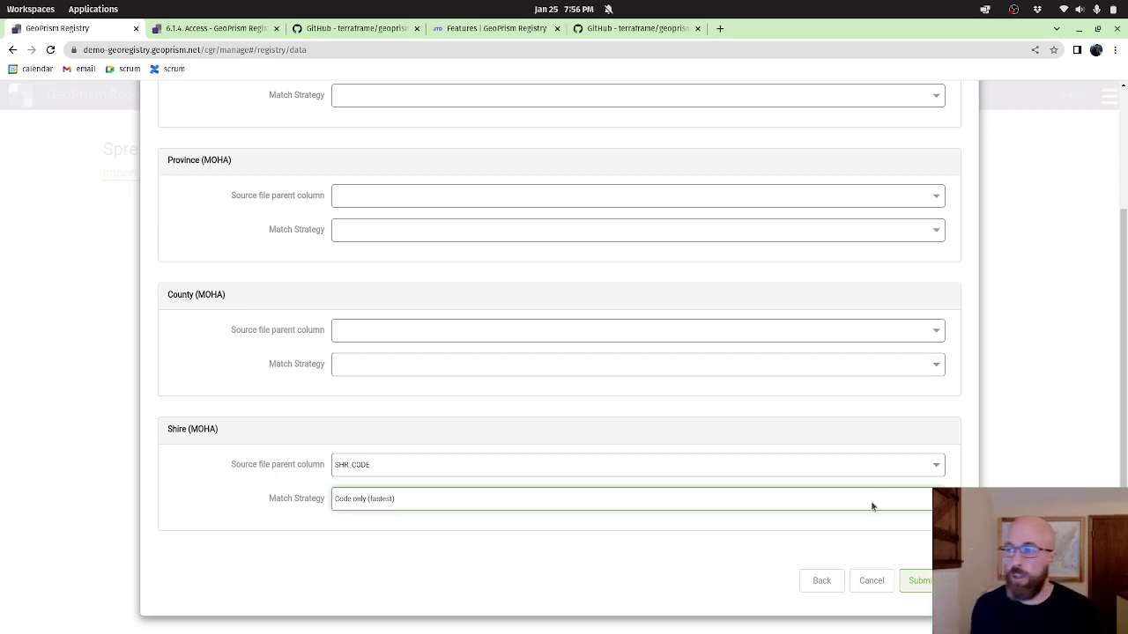
Switch to the health centres spreadsheet in LibreOffice Calc, examine the PRO_CODE, CTY_CODE and REG_CODE parent columns, and return to the browser
mouse_move(4, 315)
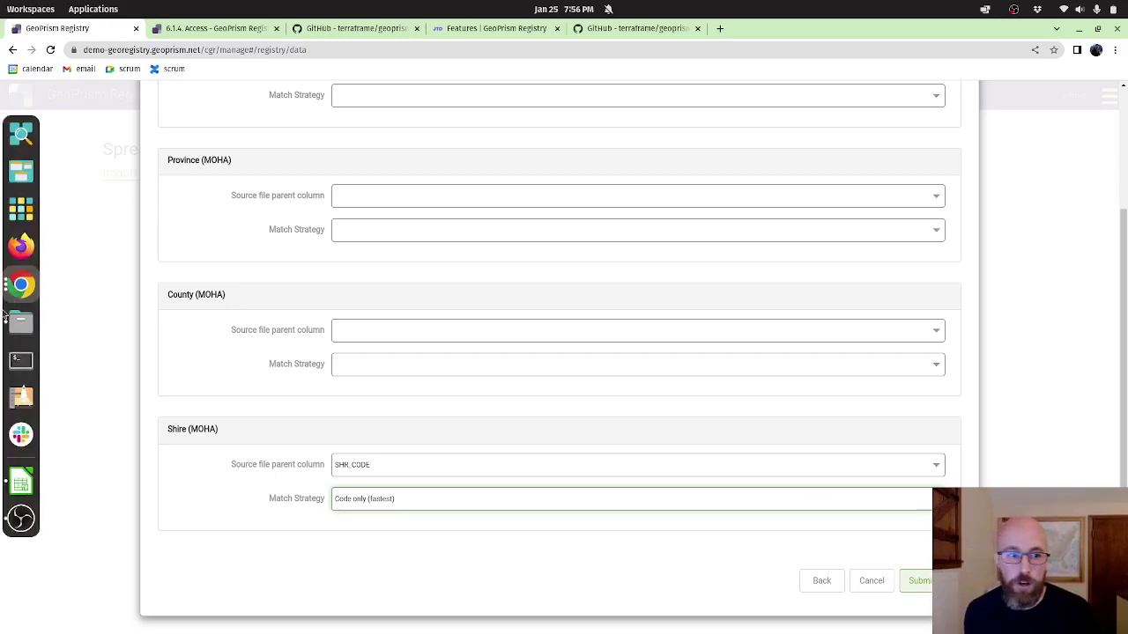
click(21, 482)
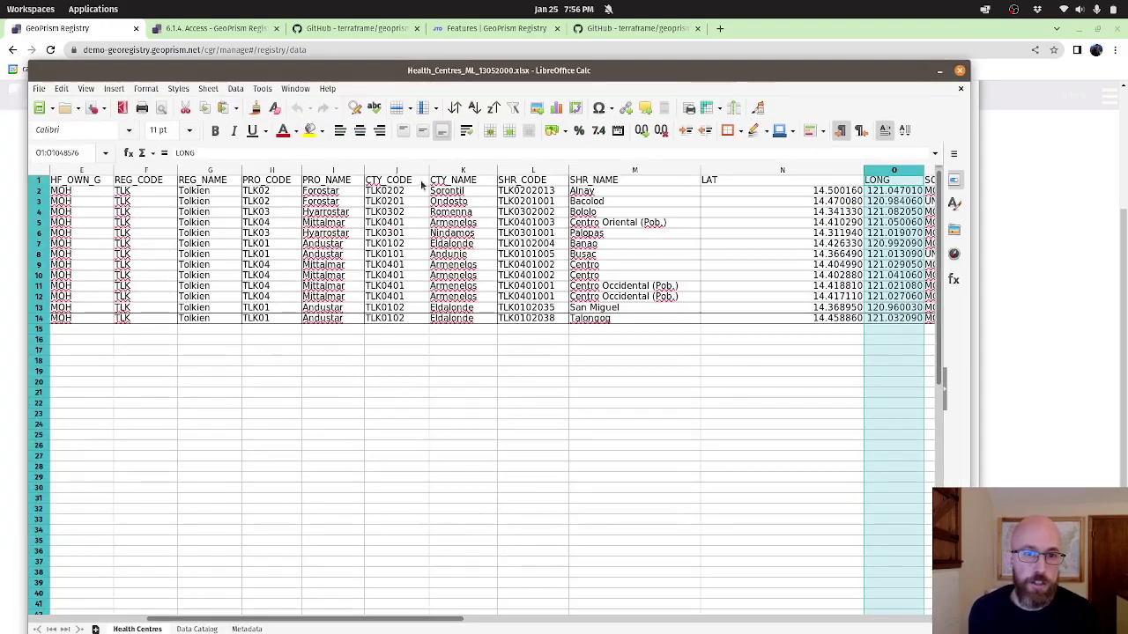
drag(409, 74, 441, 73)
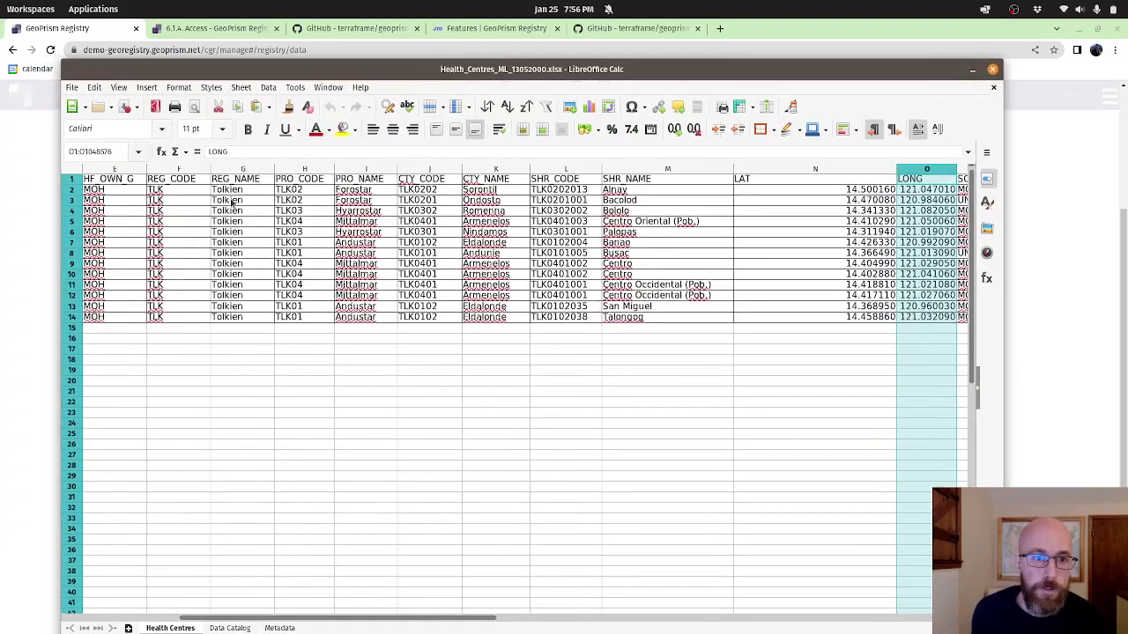
click(305, 170)
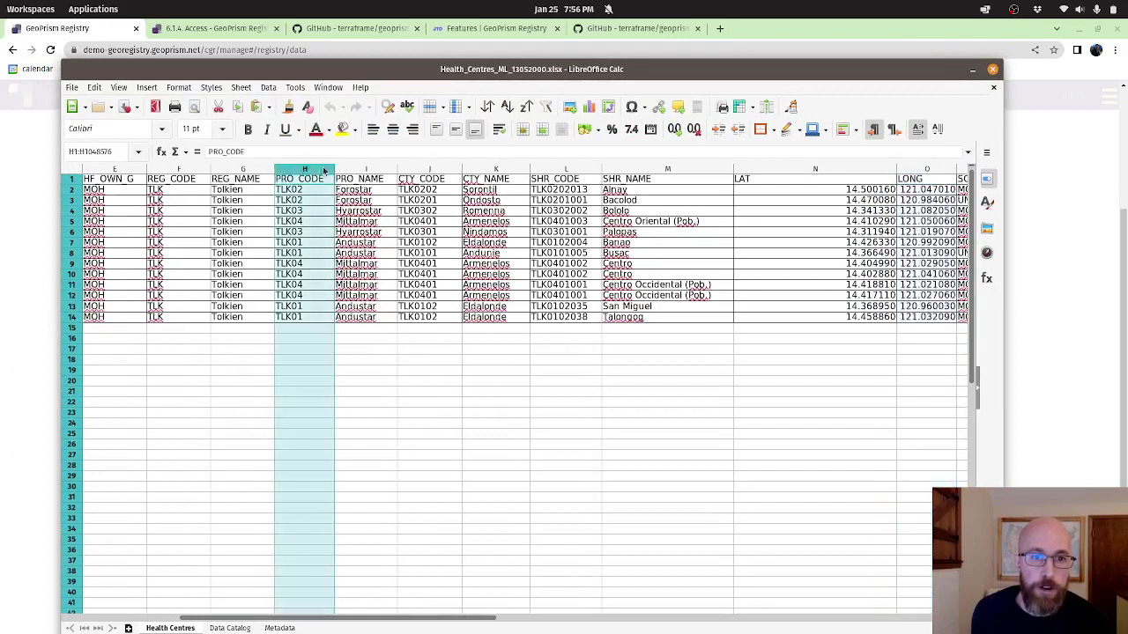
click(429, 170)
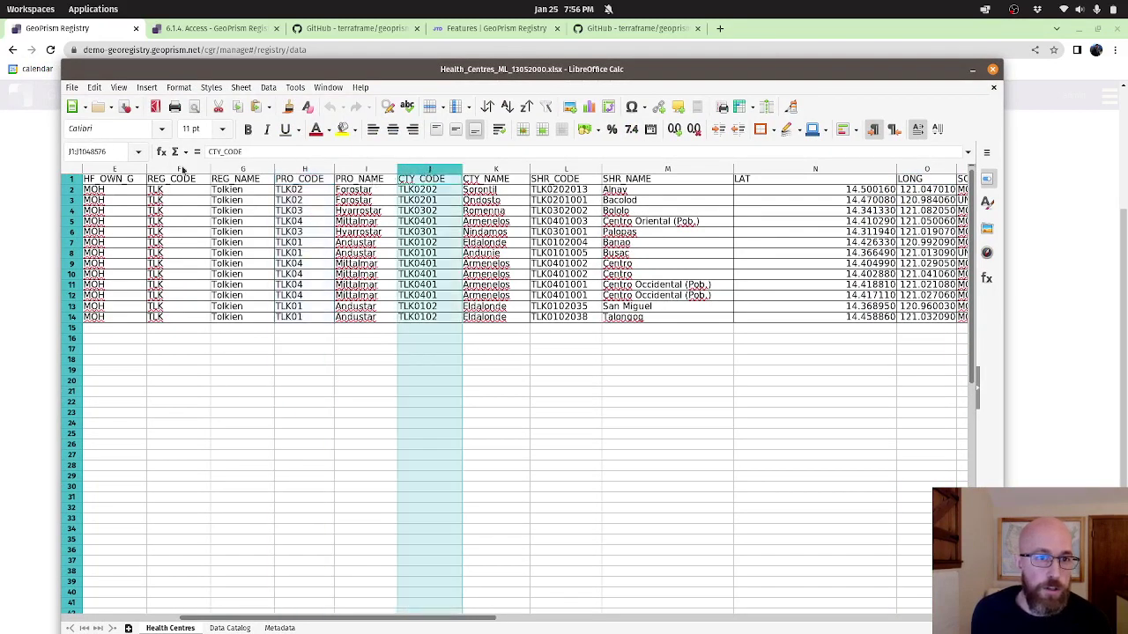
click(183, 170)
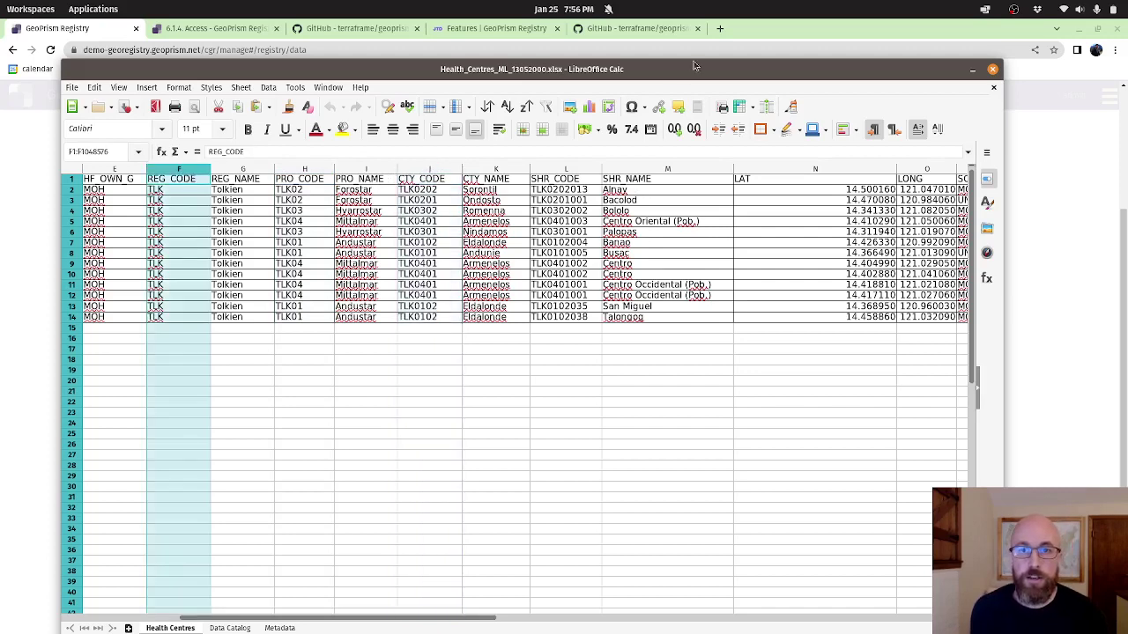
drag(680, 70, 1127, 119)
key(super+h)
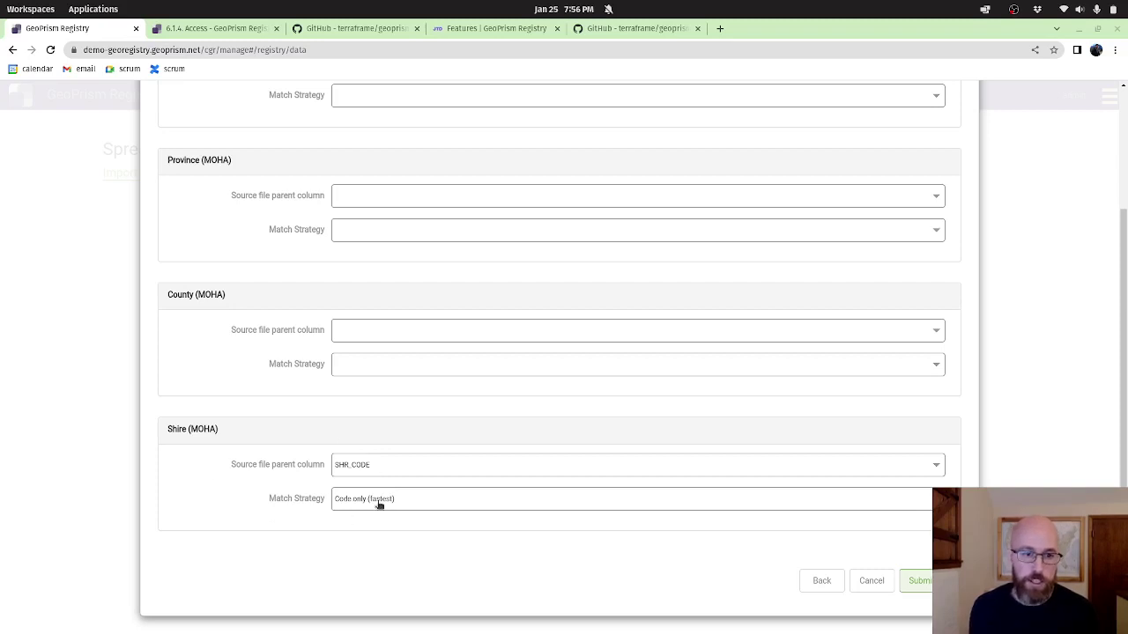
Submit the hierarchy matching to start the import, go to the scheduled jobs and display the completed ones
click(920, 583)
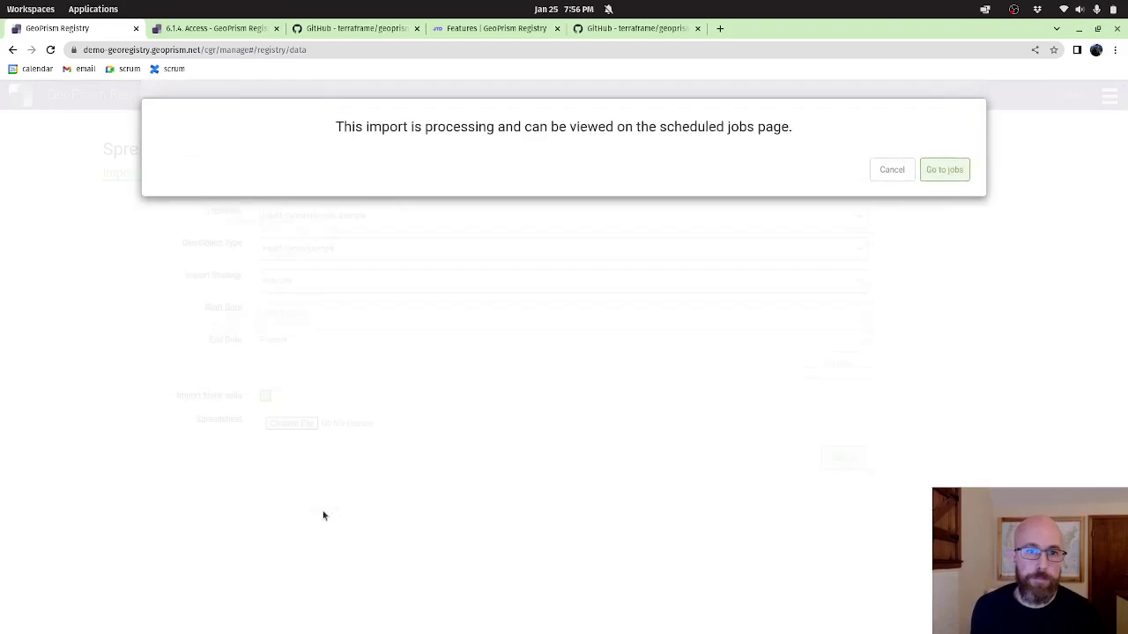
click(943, 181)
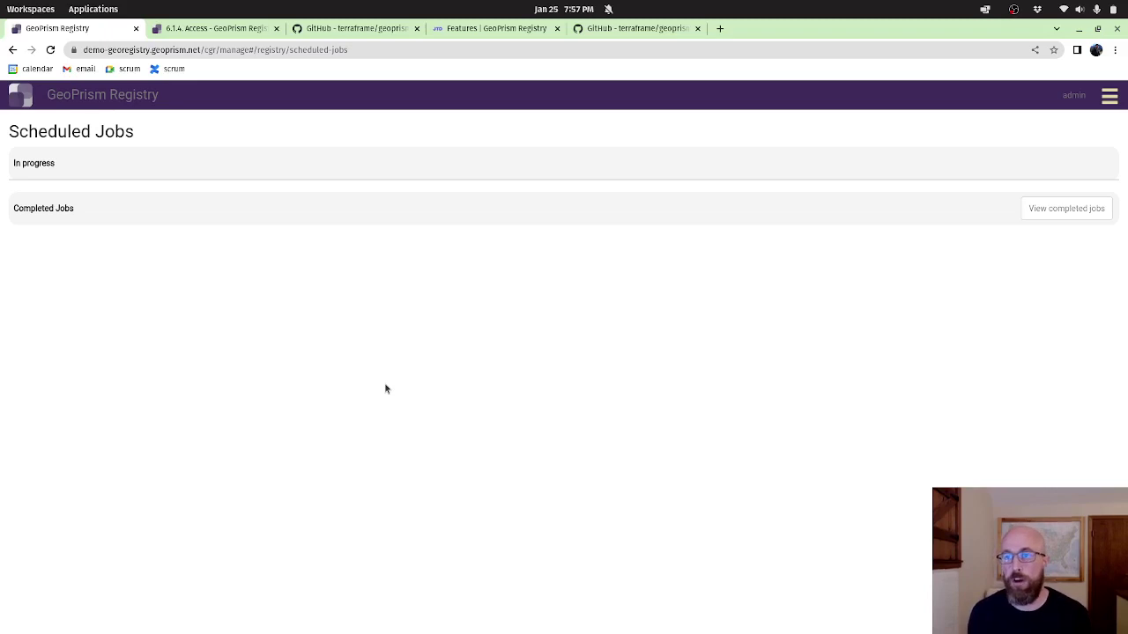
click(1061, 215)
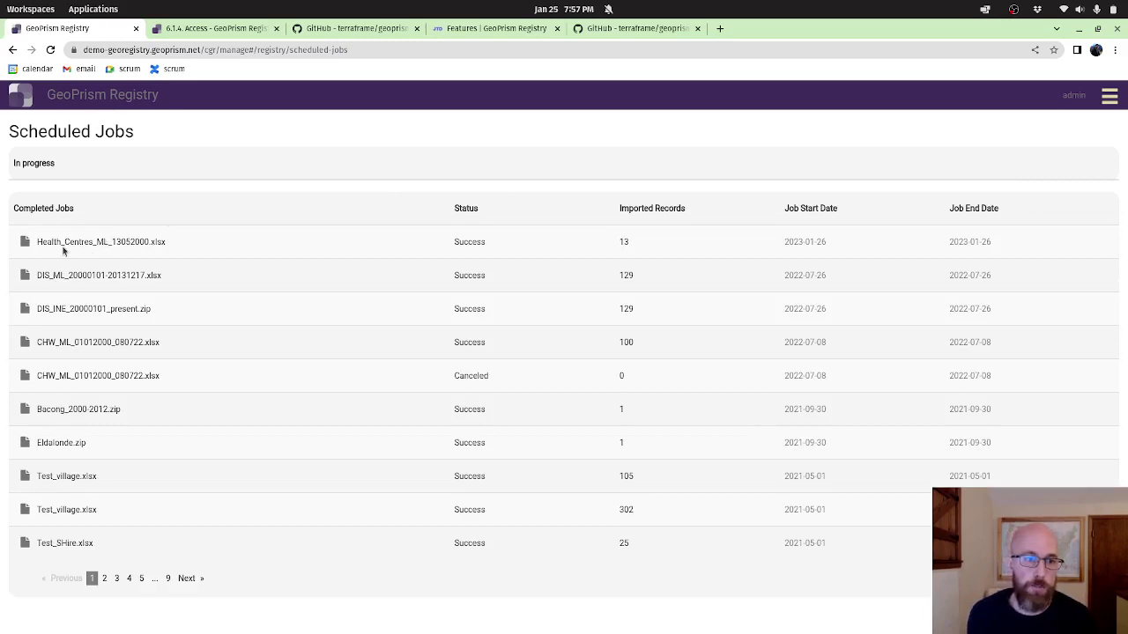
Check the file name and imported record count of the Health_Centres_ML_13052000.xlsx job in the completed jobs list
drag(42, 243, 163, 243)
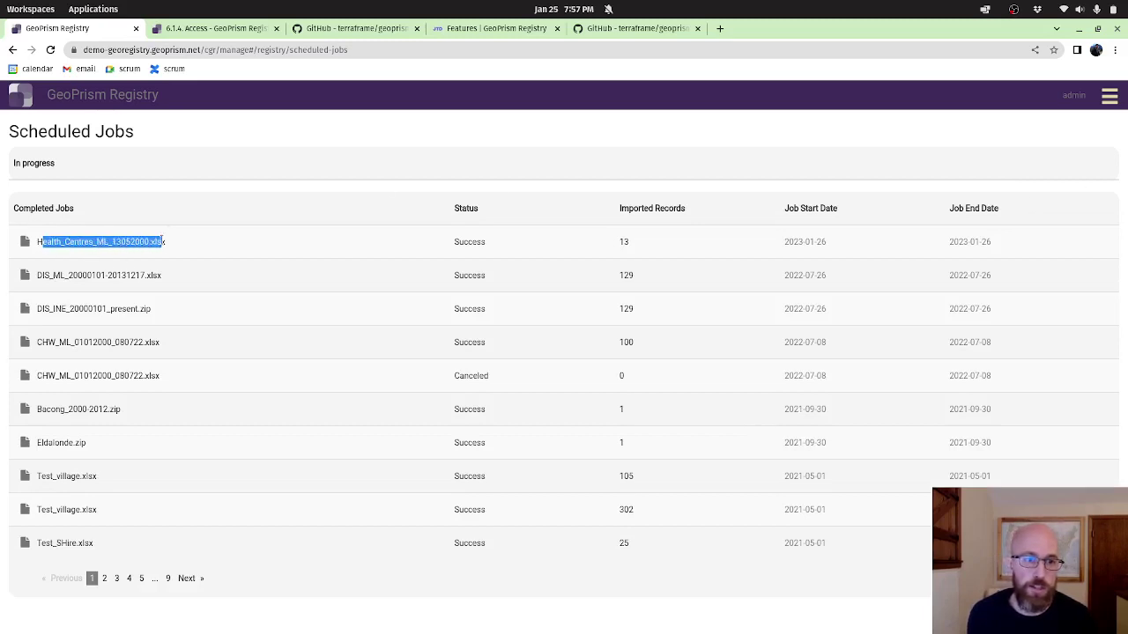
click(314, 384)
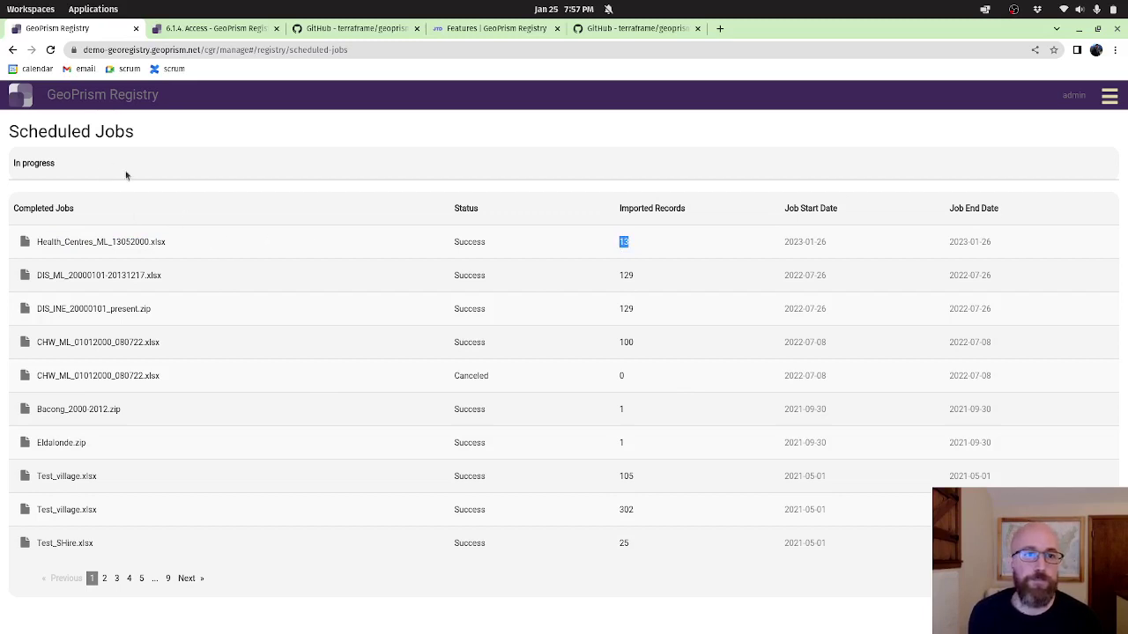
click(344, 294)
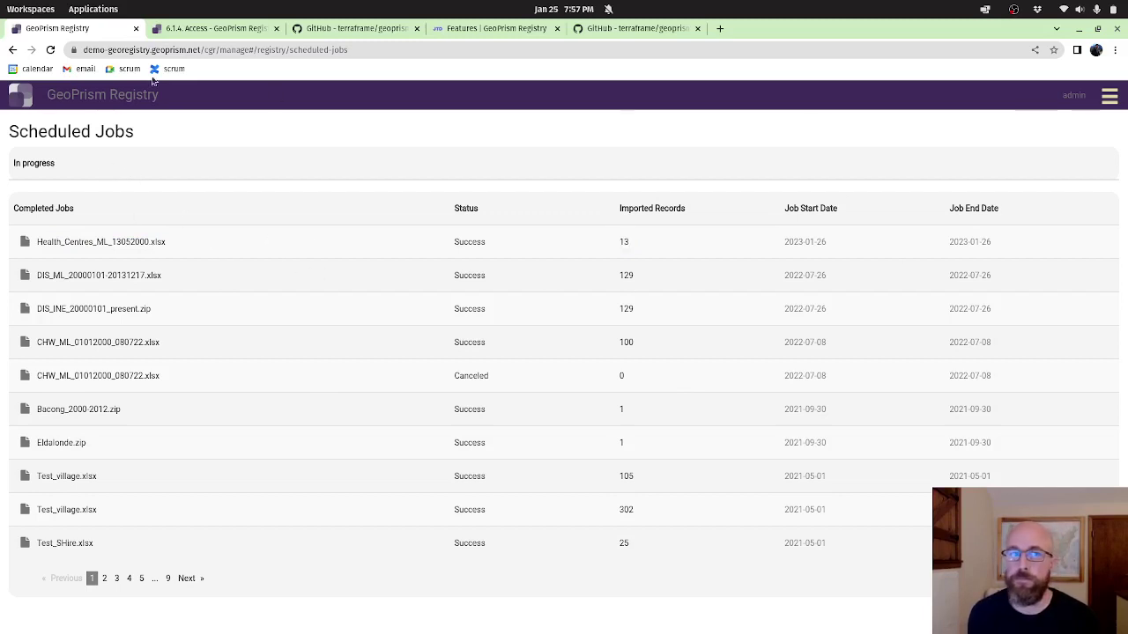